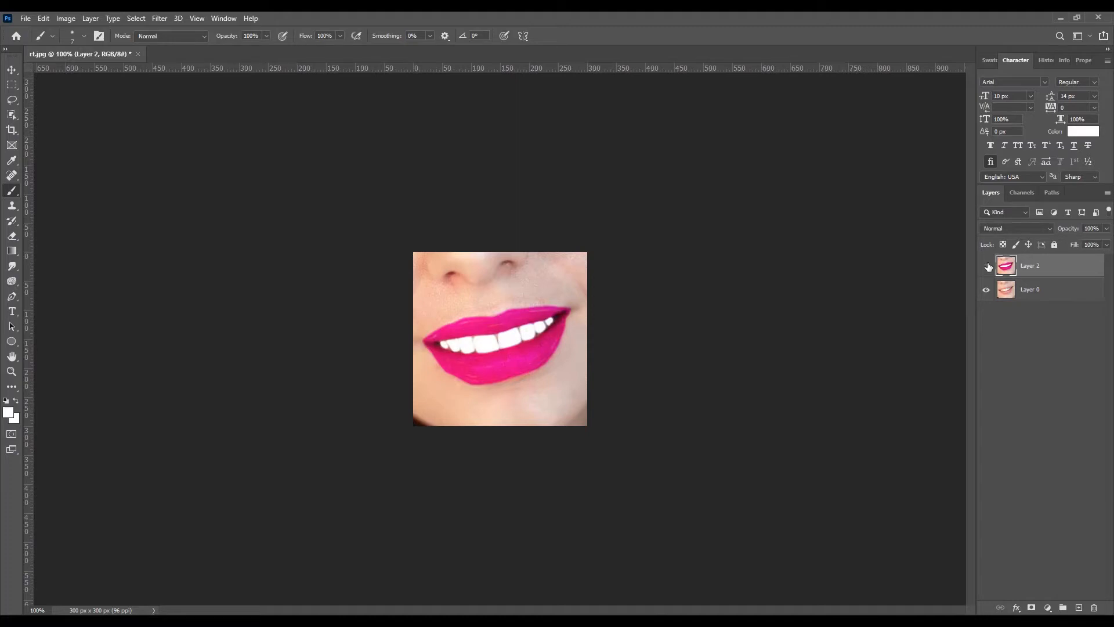
Step: Compare the retouched lips and teeth with the original photo by toggling the visibility of Layer 2
left_click(989, 266)
left_click(989, 266)
left_click(989, 266)
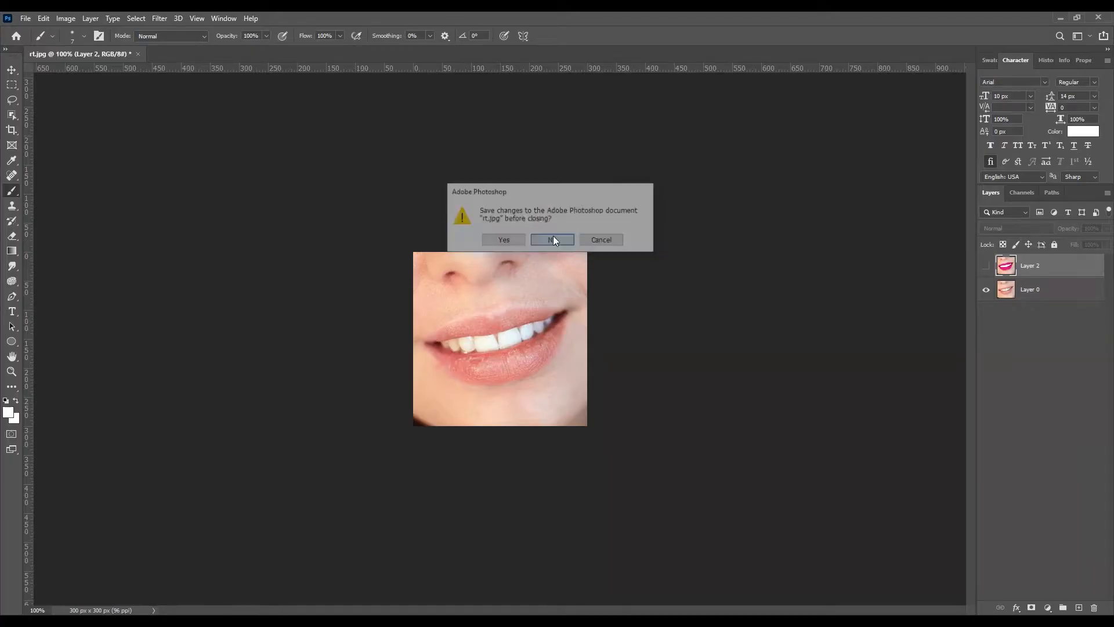
left_click(553, 240)
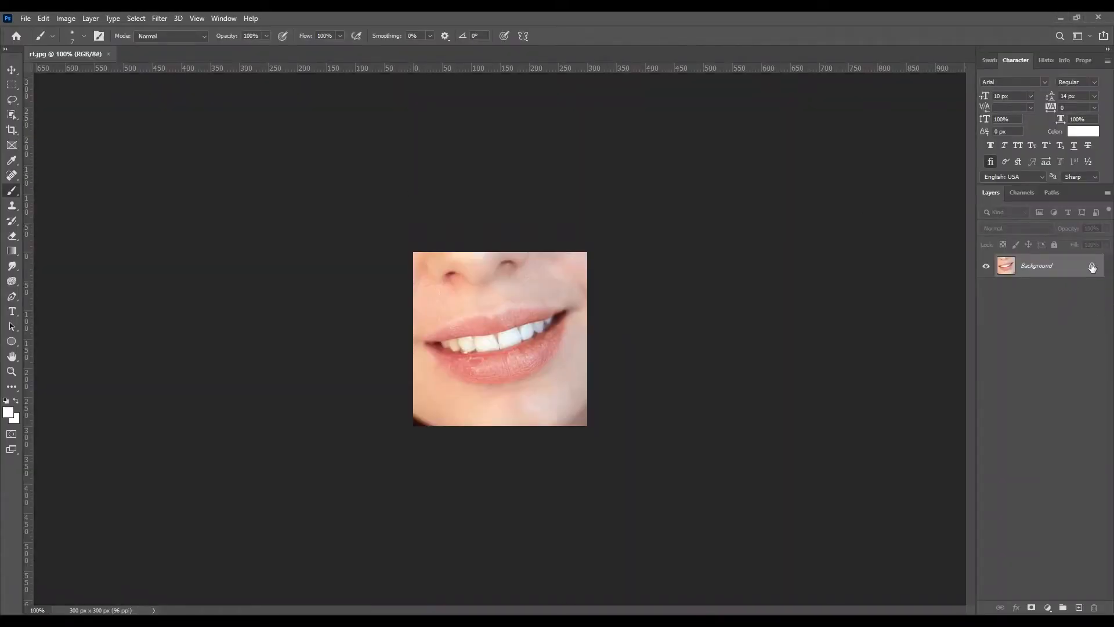
Step: Unlock the background layer and duplicate it as "Layer 0 copy" in the same document
left_click(1093, 268)
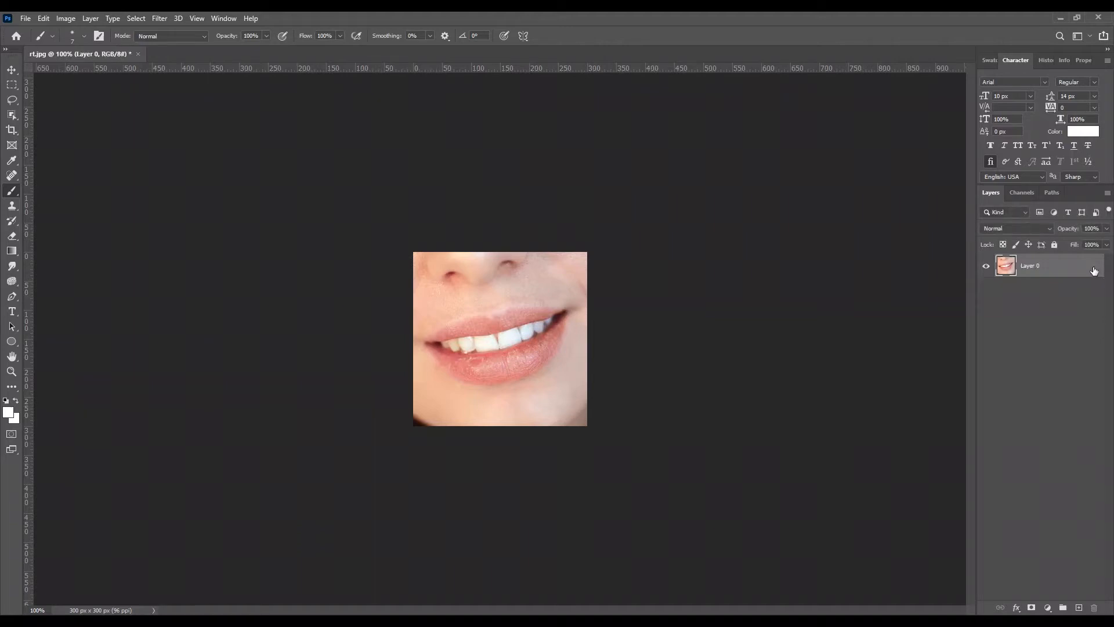
right_click(1080, 271)
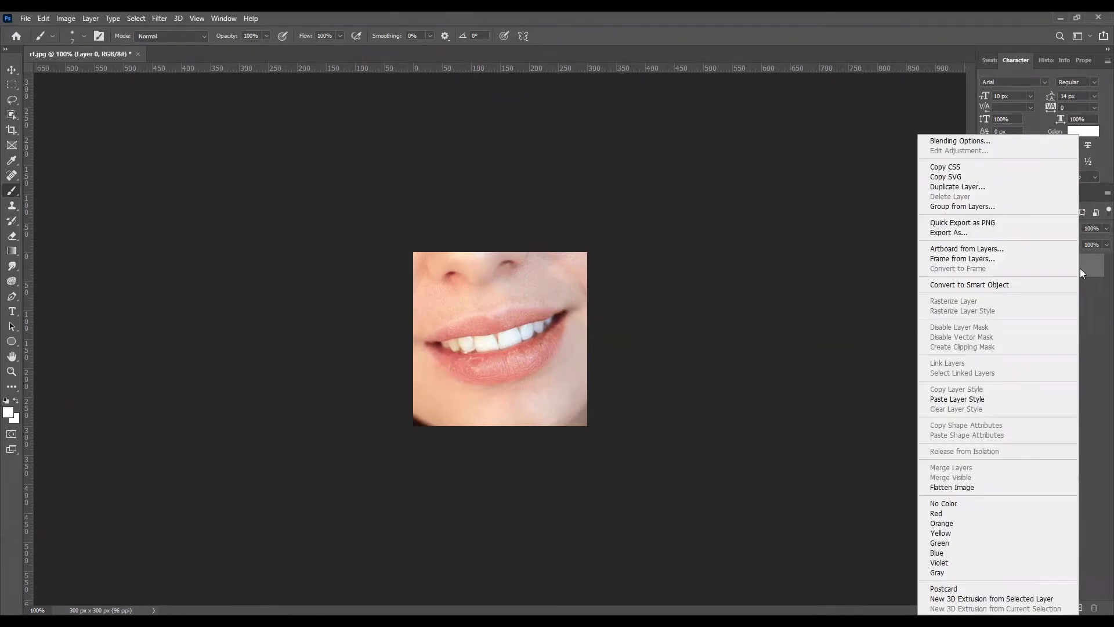
left_click(957, 186)
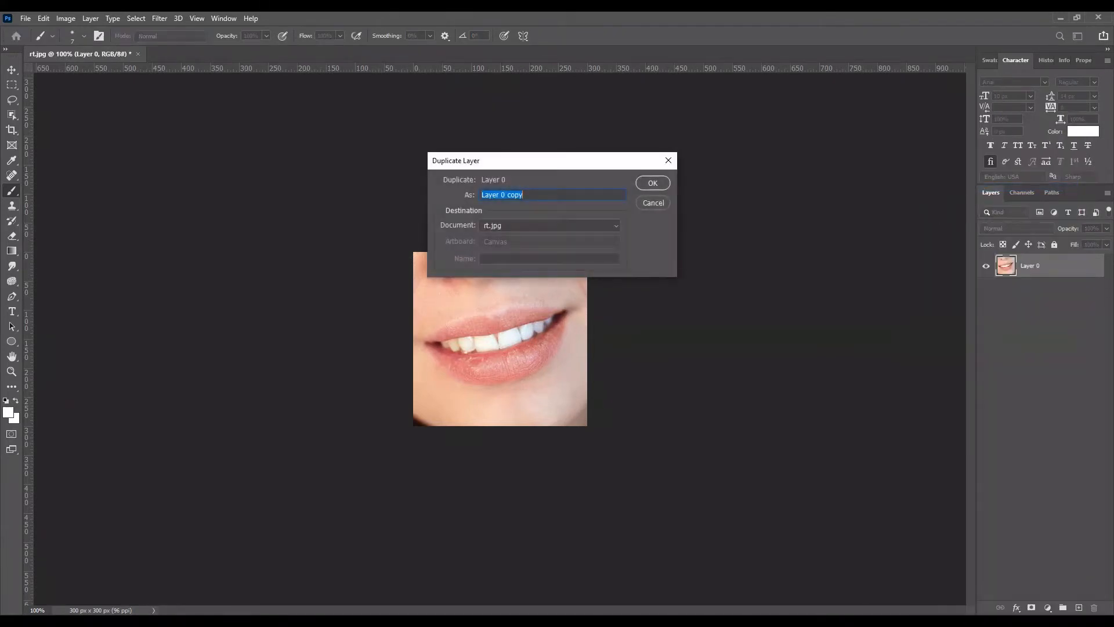
key("Return")
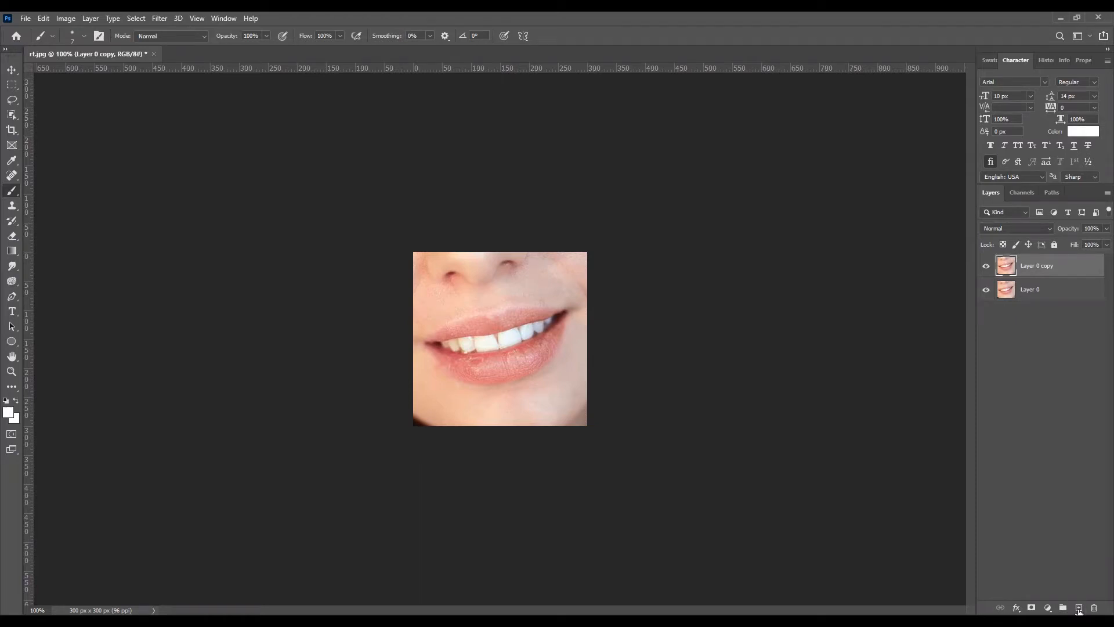
Step: Add a new empty layer above the duplicated photo layer and choose the Brush Tool
left_click(1079, 607)
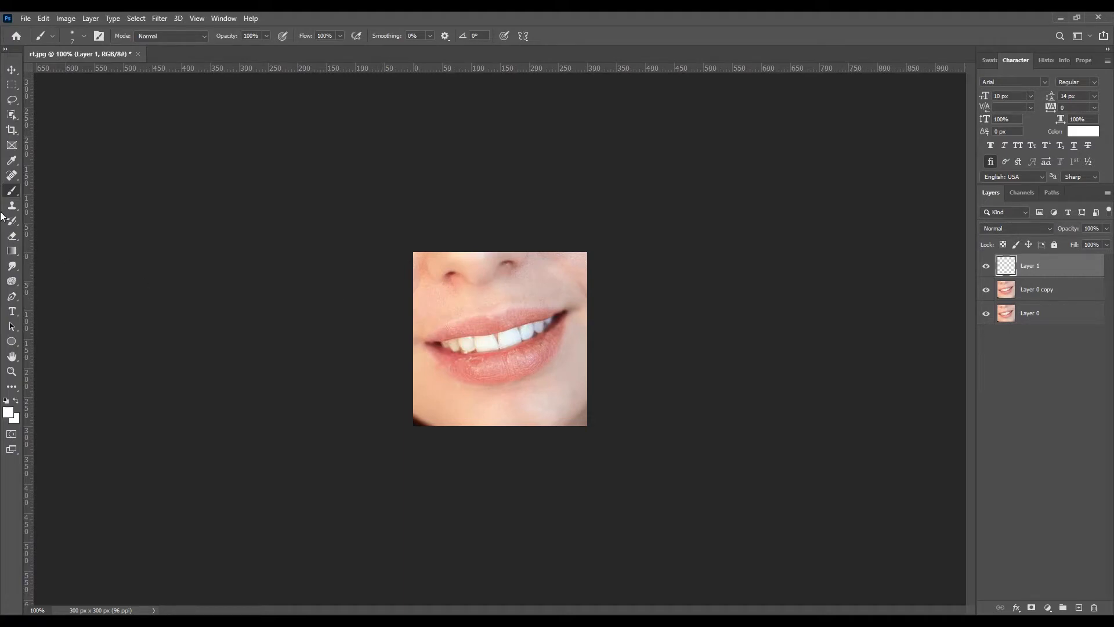
right_click(12, 190)
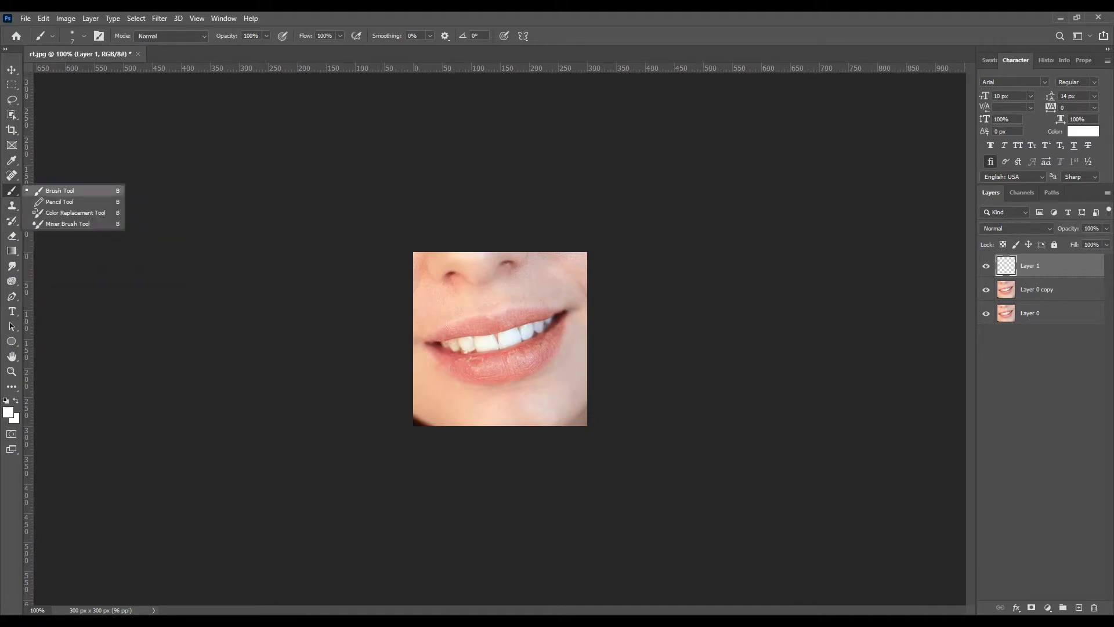
left_click(37, 193)
right_click(12, 194)
left_click(55, 190)
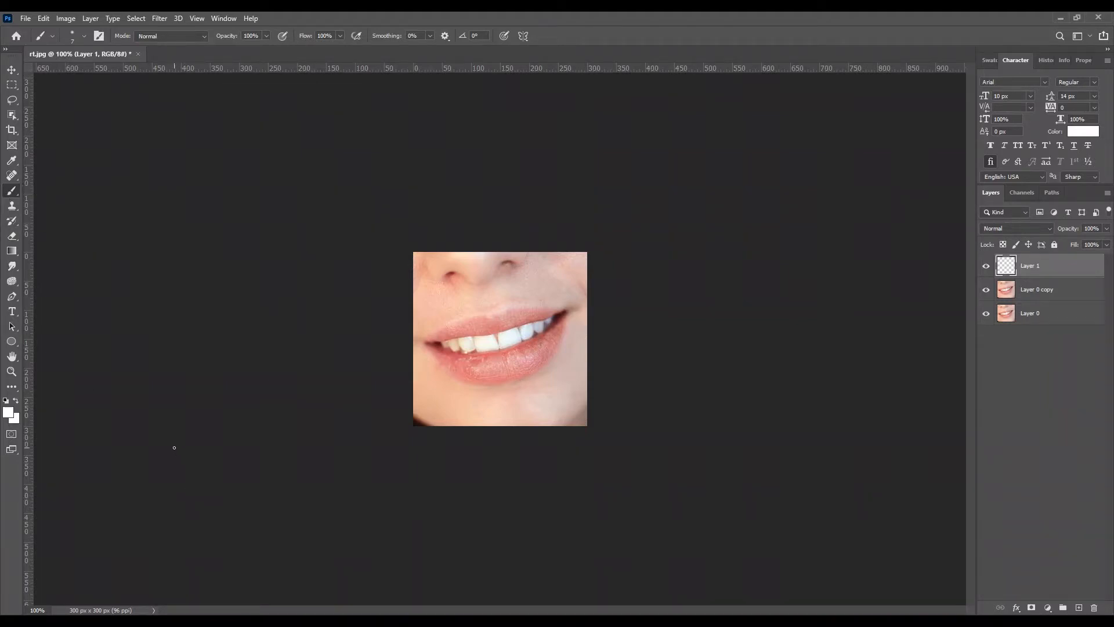
Step: Set the foreground colour to a bright magenta pink for the lips
left_click(9, 413)
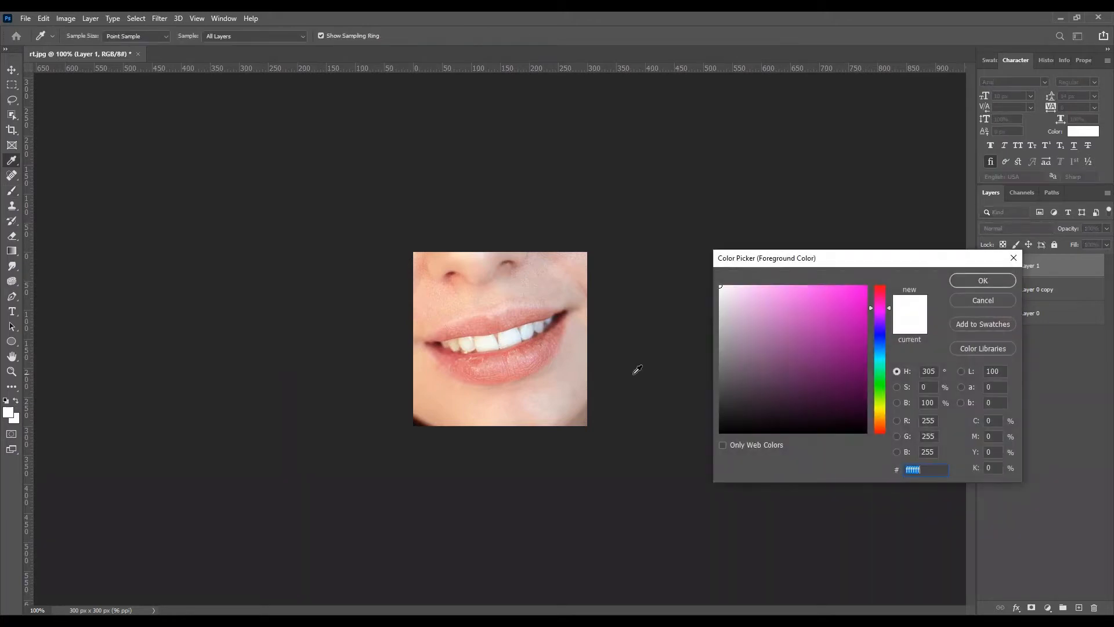
type("ff00ea")
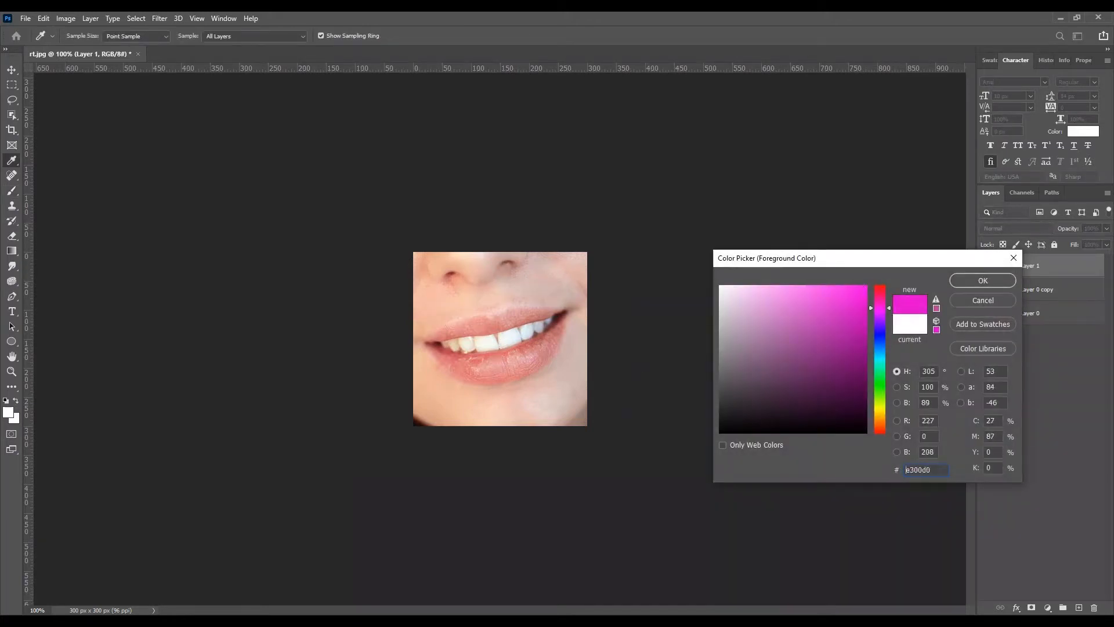
left_click(983, 280)
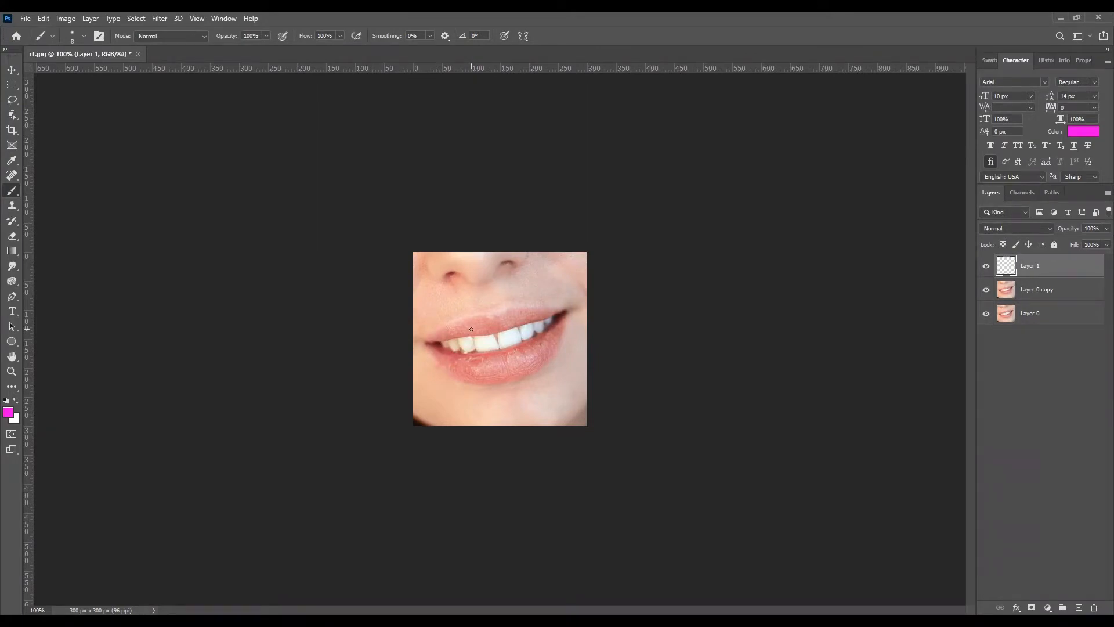
Step: Paint the upper lip magenta from corner to corner on Layer 1, using a 20 px brush and a smaller one along the edges
key("bracketright")
key("ctrl+plus")
key("ctrl+plus")
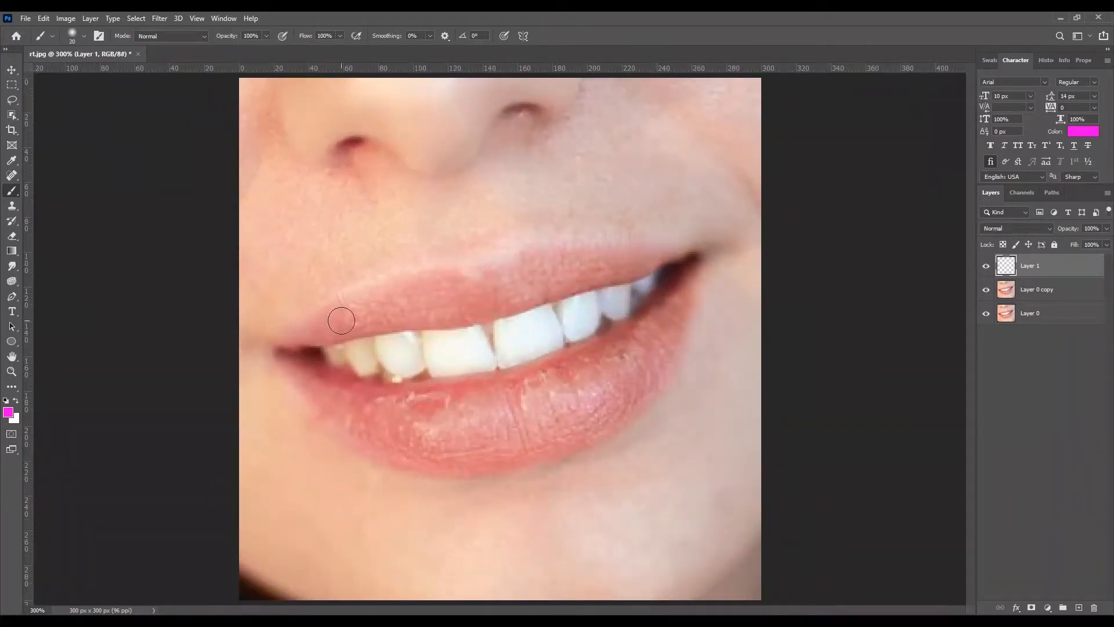
mouse_move(317, 333)
left_mouse_down()
mouse_move(379, 299)
mouse_move(518, 264)
mouse_move(694, 250)
left_mouse_up()
key("bracketleft")
key("bracketleft")
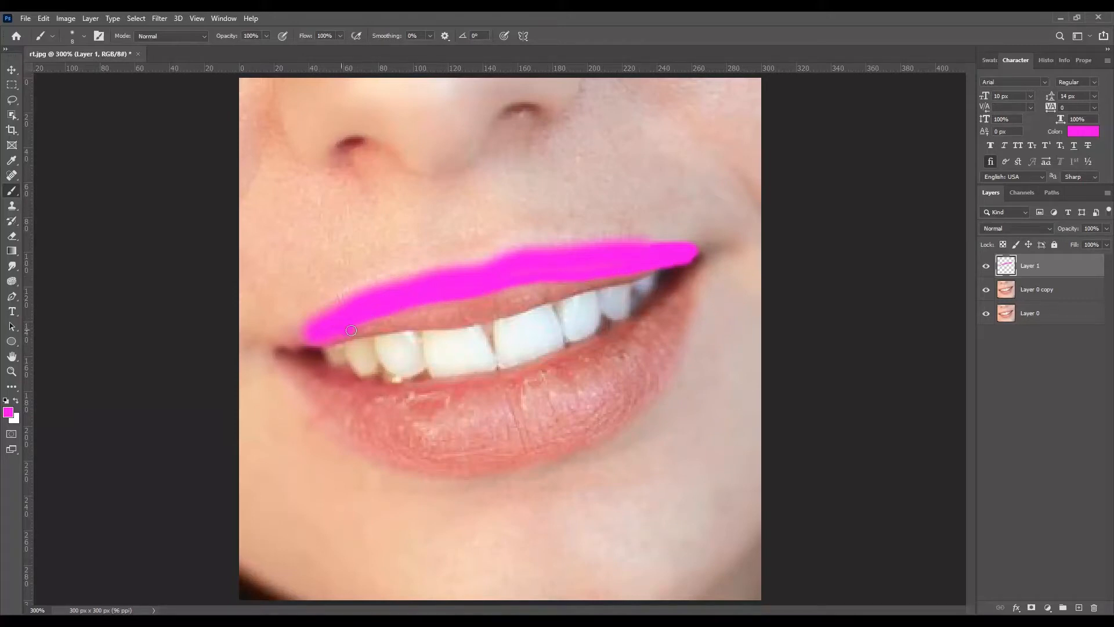
mouse_move(398, 319)
left_mouse_down()
mouse_move(677, 259)
mouse_move(373, 322)
mouse_move(456, 321)
mouse_move(571, 292)
mouse_move(438, 318)
mouse_move(487, 318)
mouse_move(634, 267)
left_mouse_up()
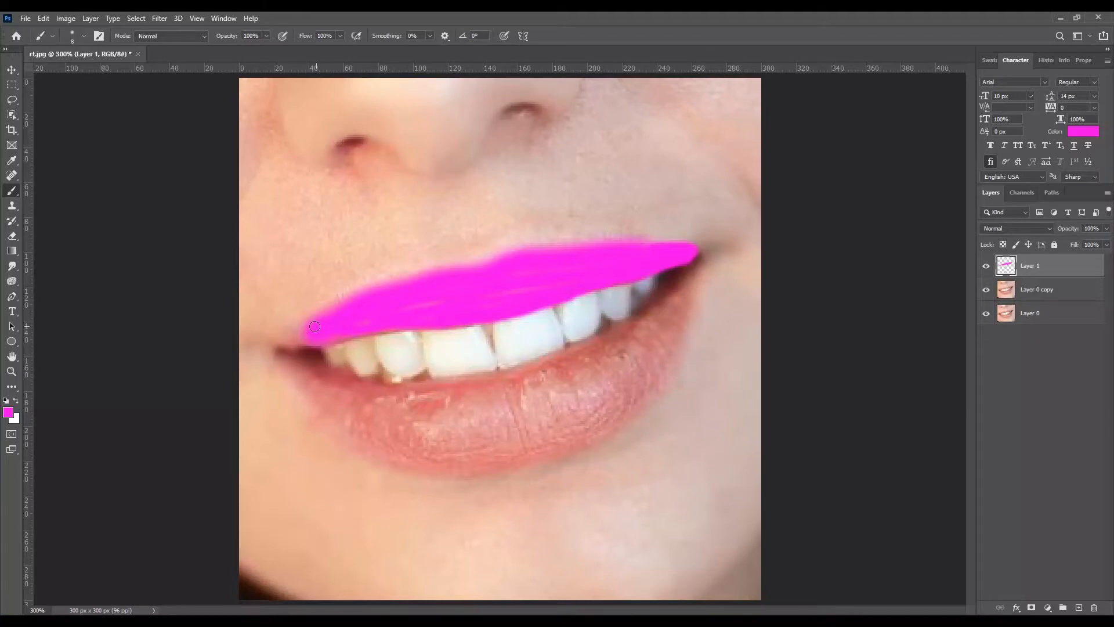
mouse_move(314, 327)
left_mouse_down()
mouse_move(283, 346)
mouse_move(303, 344)
left_mouse_up()
left_click_drag(278, 351, 283, 351)
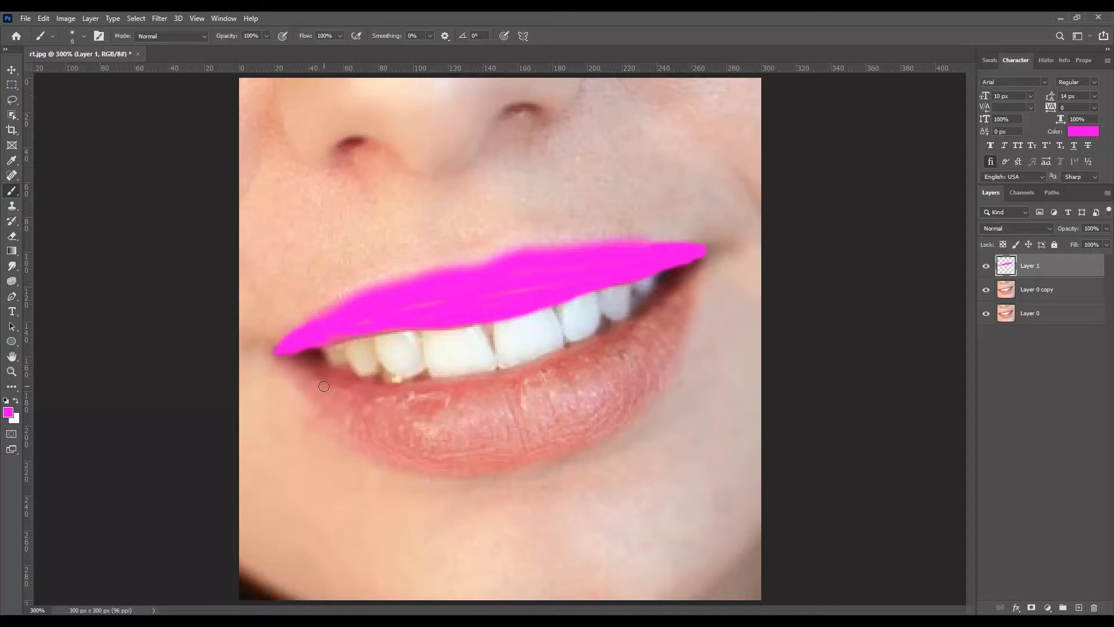
Step: Paint the whole lower lip magenta up to the teeth and outer edges, and fill the remaining streaks in the upper lip
key("bracketright")
key("bracketright")
key("bracketright")
key("bracketright")
key("bracketright")
mouse_move(364, 415)
left_mouse_down()
mouse_move(511, 410)
mouse_move(604, 376)
mouse_move(661, 332)
mouse_move(603, 380)
mouse_move(505, 413)
mouse_move(373, 431)
left_mouse_up()
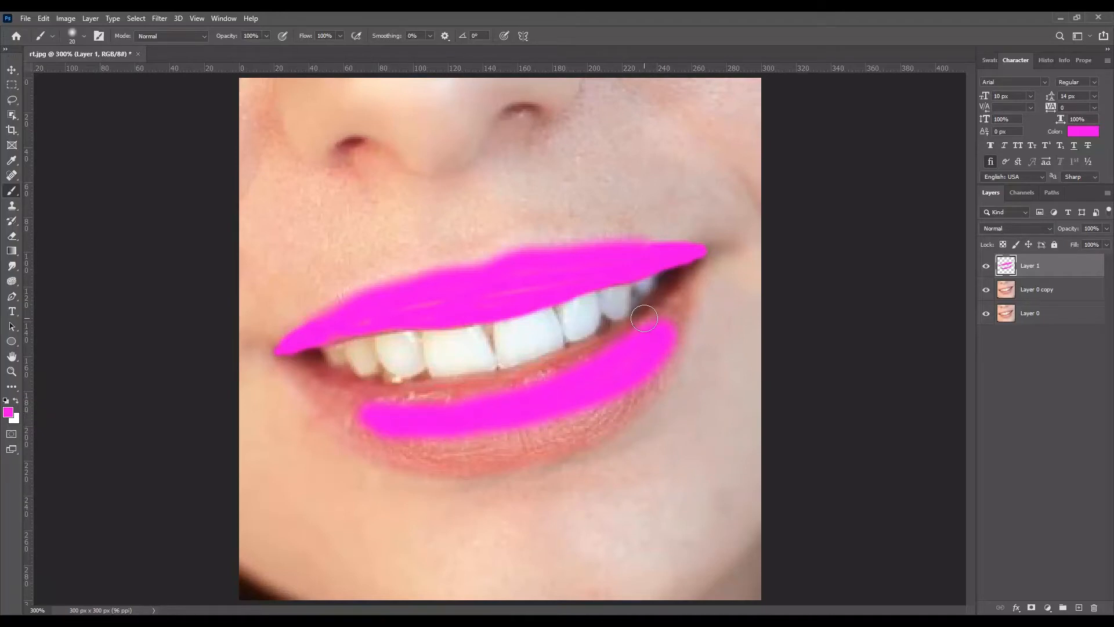
key("bracketleft")
mouse_move(661, 319)
left_mouse_down()
mouse_move(703, 257)
mouse_move(644, 323)
mouse_move(622, 331)
left_mouse_up()
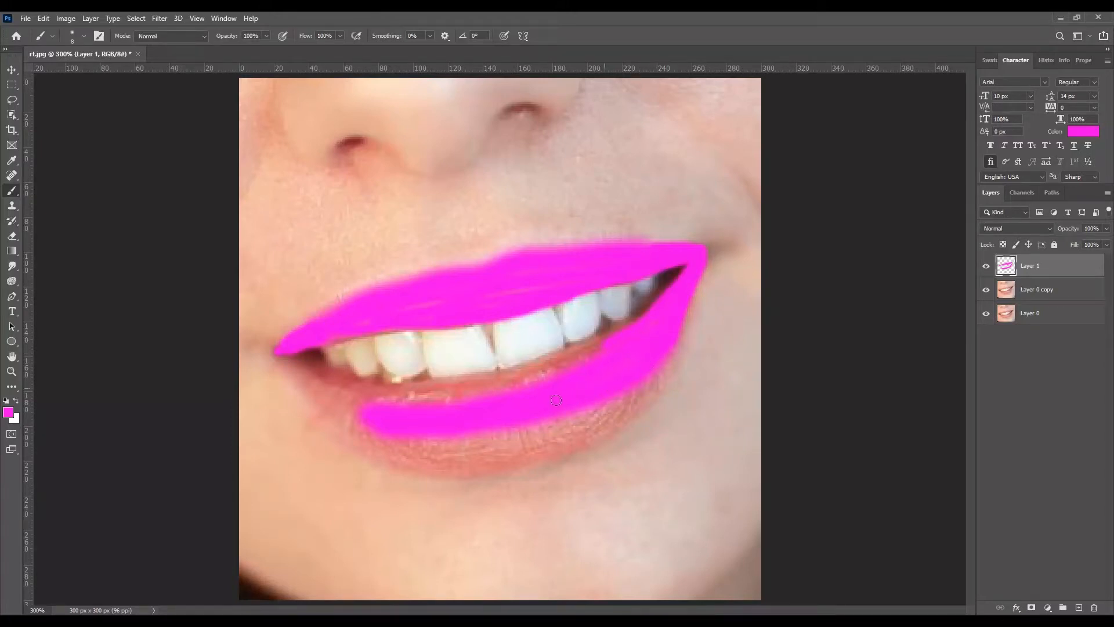
mouse_move(438, 427)
left_mouse_down()
mouse_move(407, 443)
mouse_move(551, 439)
mouse_move(658, 374)
mouse_move(669, 356)
mouse_move(653, 386)
mouse_move(566, 429)
mouse_move(388, 457)
mouse_move(482, 465)
mouse_move(573, 441)
mouse_move(622, 416)
mouse_move(667, 369)
left_mouse_up()
mouse_move(600, 416)
left_mouse_down()
mouse_move(395, 455)
mouse_move(498, 455)
mouse_move(635, 399)
mouse_move(567, 438)
mouse_move(405, 440)
mouse_move(544, 416)
mouse_move(467, 434)
mouse_move(556, 422)
mouse_move(439, 449)
mouse_move(535, 451)
left_mouse_up()
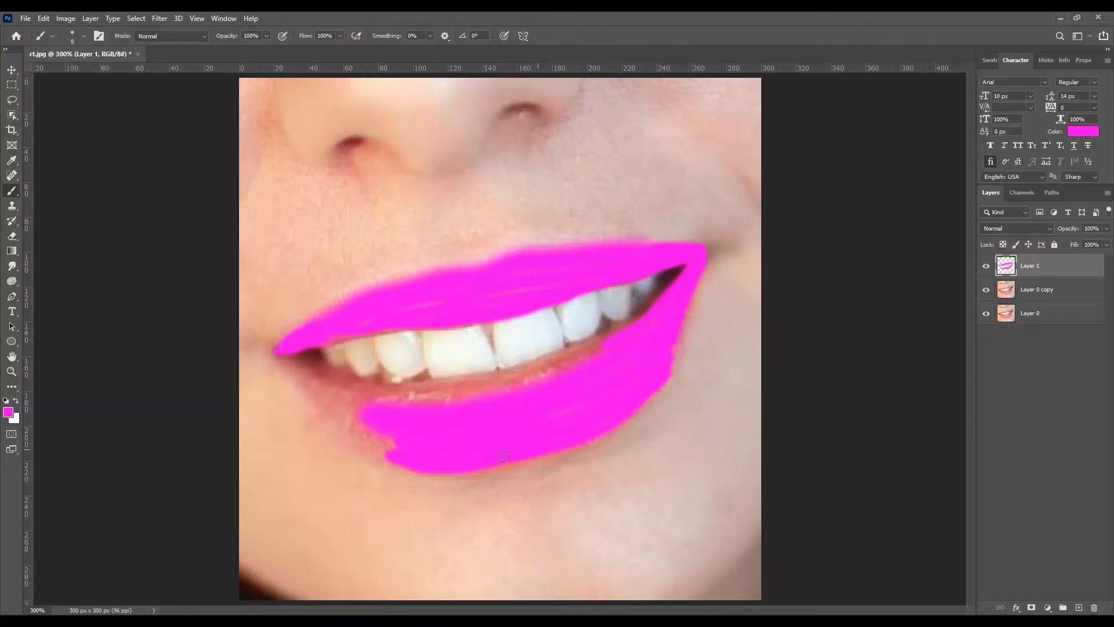
mouse_move(405, 454)
left_mouse_down()
mouse_move(342, 422)
mouse_move(281, 355)
mouse_move(302, 386)
mouse_move(294, 357)
mouse_move(384, 413)
mouse_move(348, 405)
mouse_move(292, 357)
mouse_move(337, 405)
mouse_move(413, 442)
mouse_move(321, 387)
mouse_move(396, 442)
mouse_move(355, 402)
mouse_move(549, 375)
mouse_move(618, 345)
mouse_move(532, 380)
mouse_move(414, 402)
mouse_move(539, 376)
mouse_move(630, 333)
left_mouse_up()
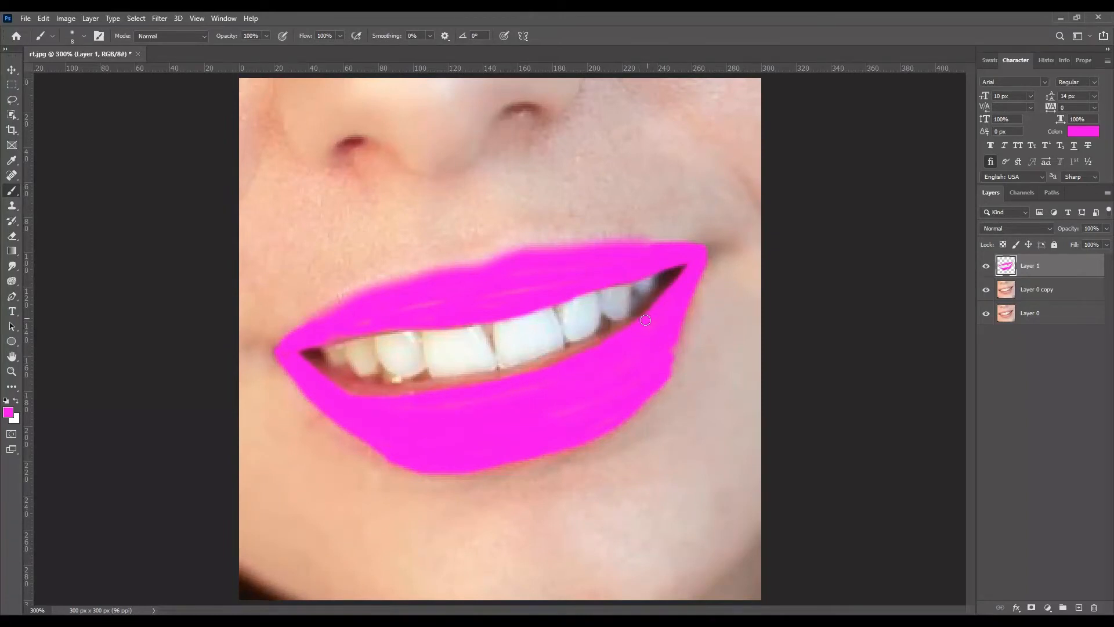
mouse_move(497, 380)
left_mouse_down()
mouse_move(378, 394)
mouse_move(289, 354)
left_mouse_up()
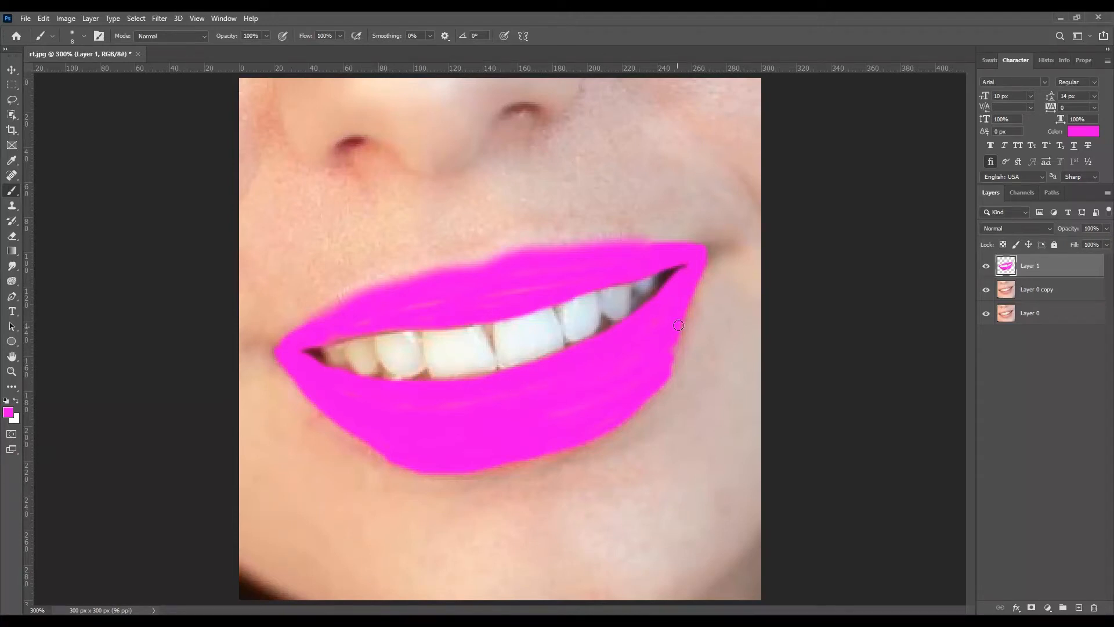
left_click_drag(693, 289, 669, 366)
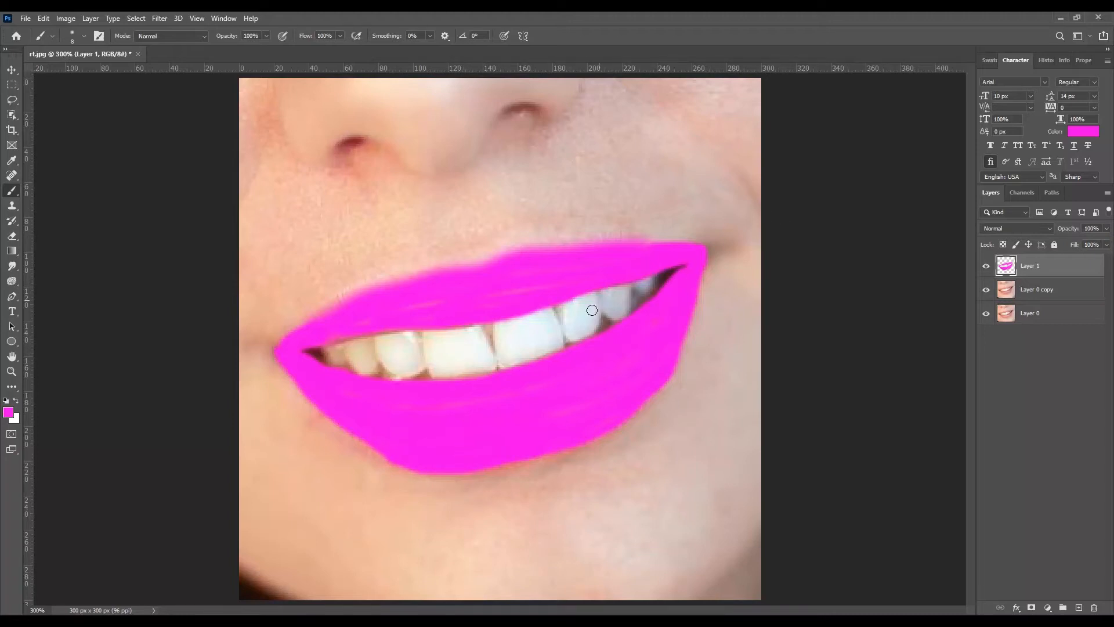
left_click_drag(377, 316, 575, 281)
Step: Set the blend mode of the painted lip layer to Multiply
left_click(11, 69)
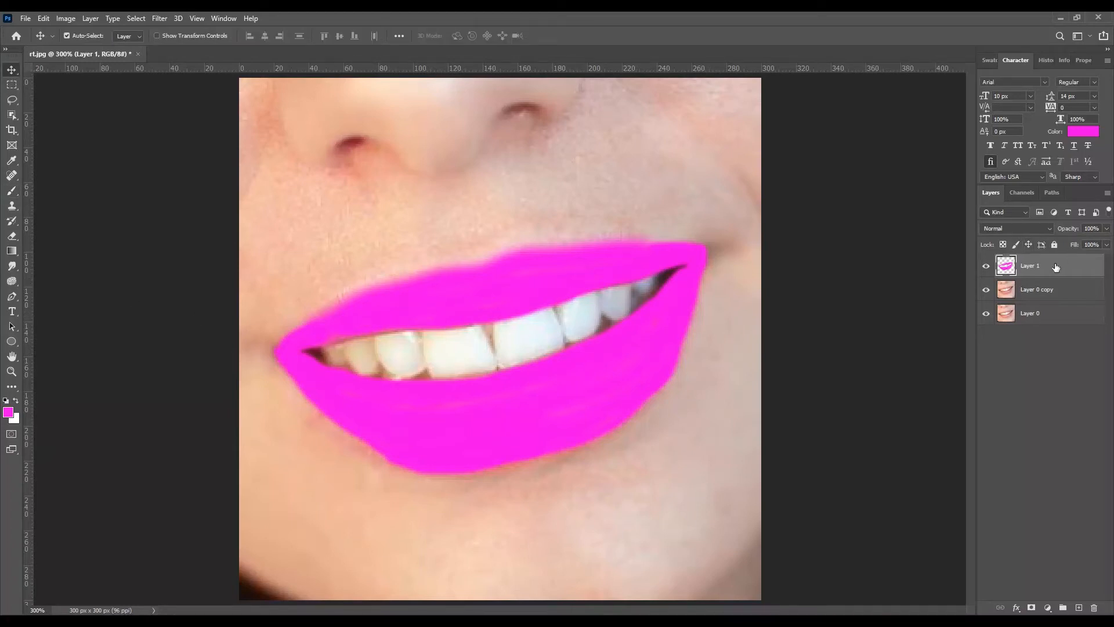
left_click(1018, 228)
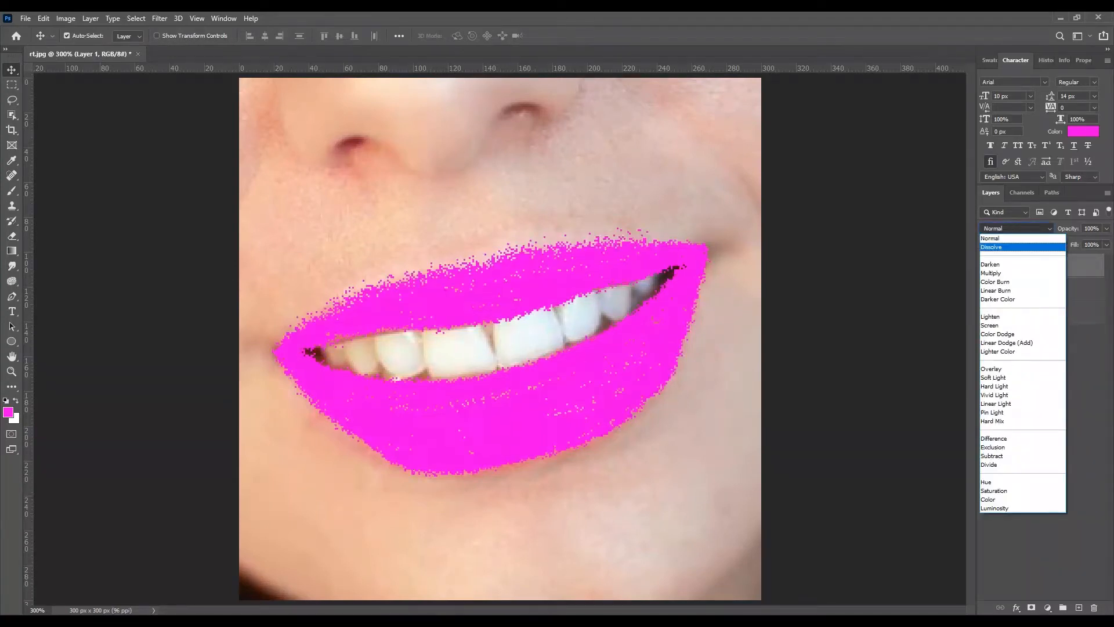
left_click(991, 273)
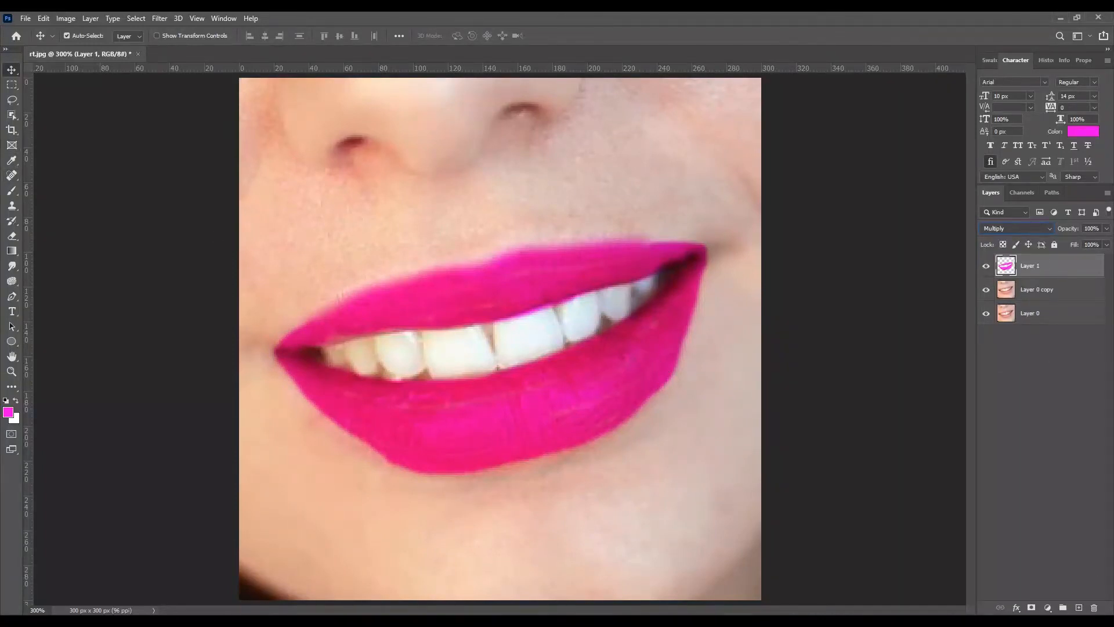
Step: Add a new empty layer on top and set the brush's foreground colour to white (ffffff)
left_click(1080, 607)
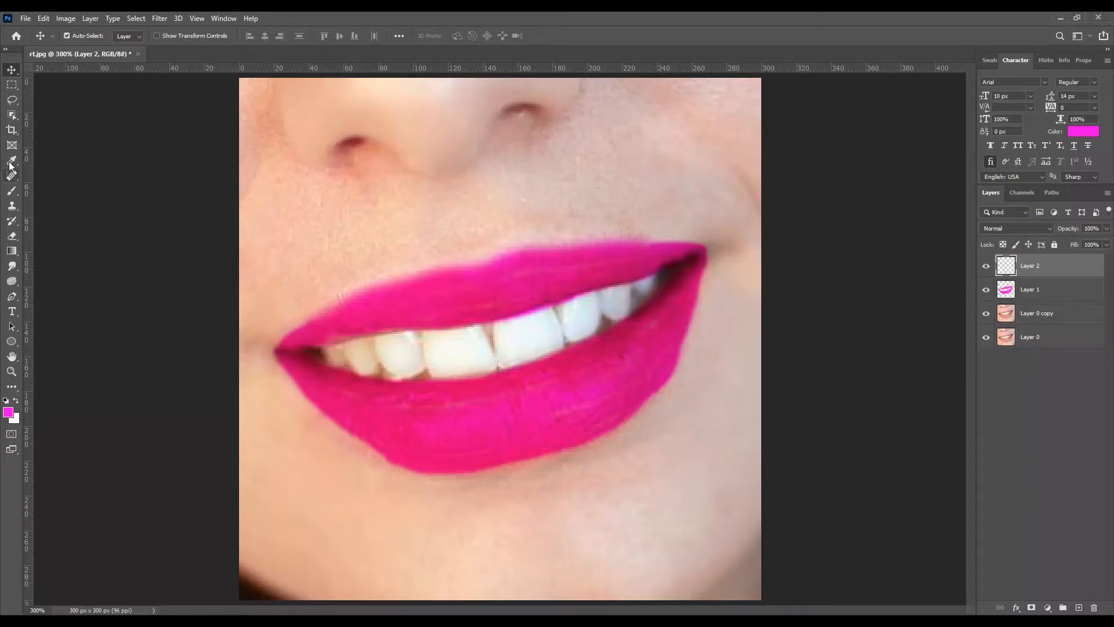
left_click(11, 192)
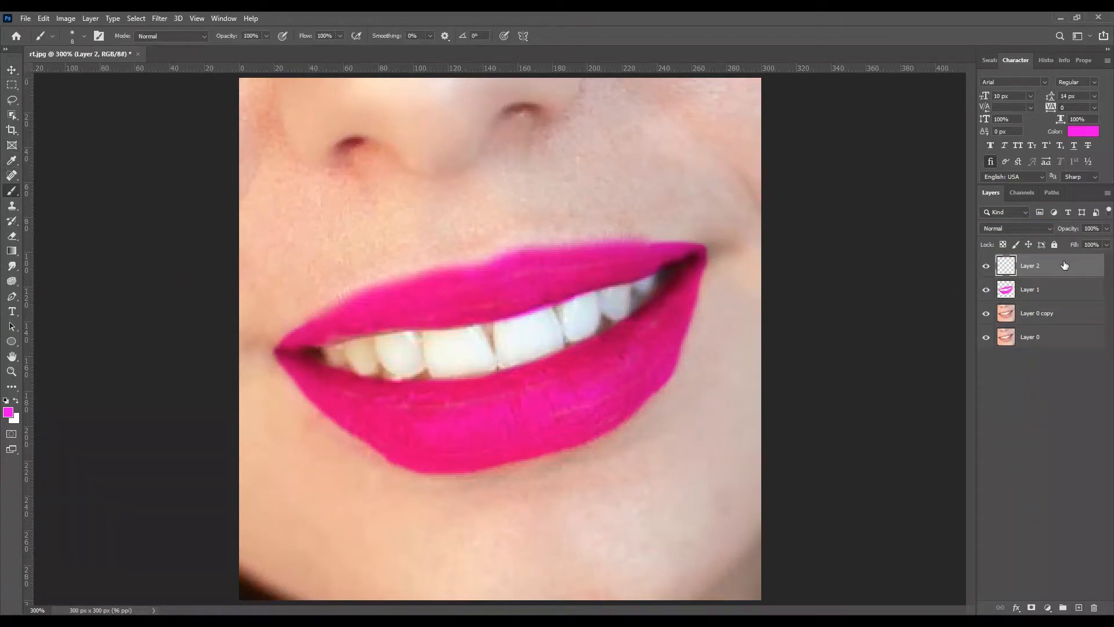
left_click(8, 412)
left_click(674, 280)
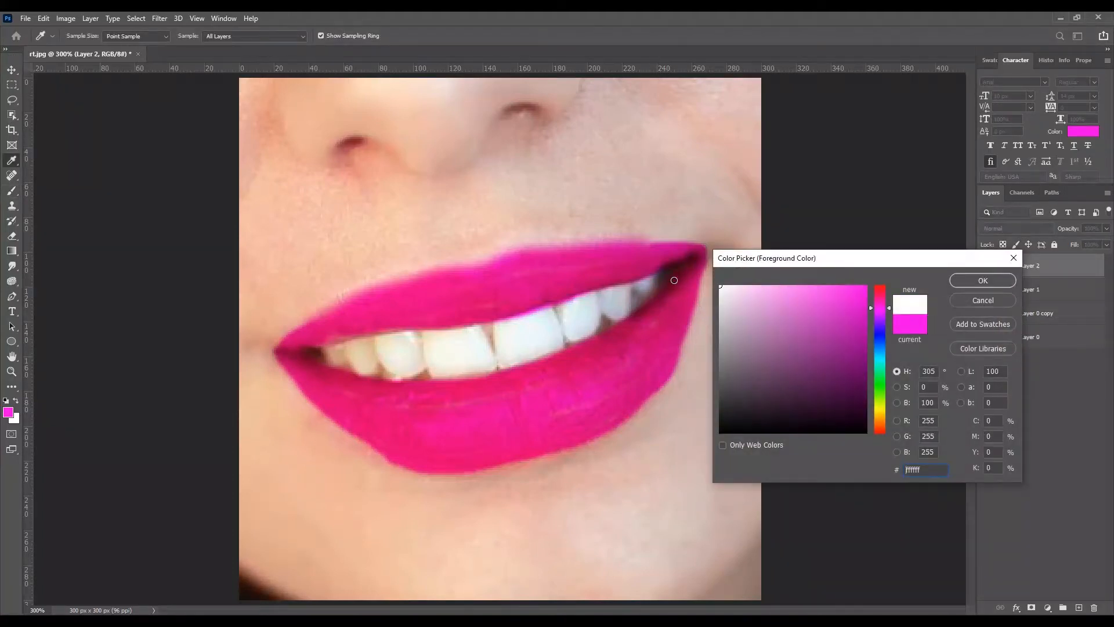
key("Return")
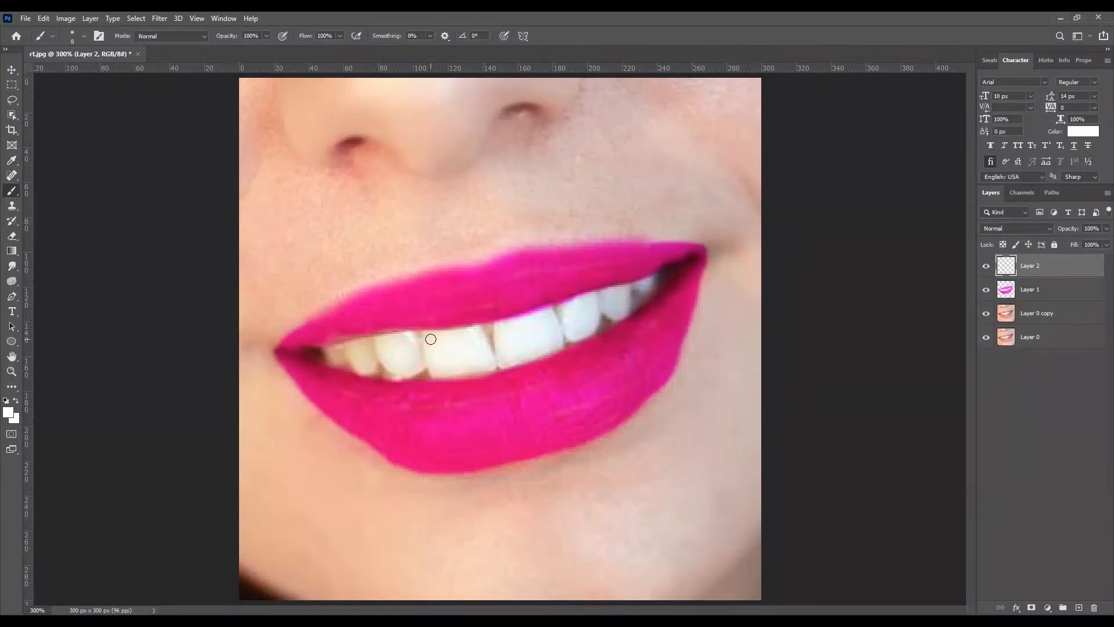
Step: Paint each visible tooth white on Layer 2, keeping the dark gaps between the teeth
mouse_move(428, 338)
left_mouse_down()
mouse_move(436, 372)
mouse_move(432, 335)
mouse_move(471, 329)
mouse_move(489, 368)
mouse_move(445, 368)
mouse_move(441, 349)
mouse_move(457, 341)
mouse_move(457, 368)
mouse_move(451, 350)
mouse_move(482, 366)
mouse_move(469, 337)
mouse_move(441, 344)
mouse_move(435, 375)
mouse_move(392, 336)
mouse_move(380, 340)
mouse_move(407, 340)
mouse_move(417, 366)
mouse_move(407, 373)
mouse_move(388, 368)
mouse_move(380, 344)
mouse_move(398, 343)
mouse_move(401, 374)
mouse_move(411, 341)
mouse_move(390, 346)
mouse_move(391, 372)
mouse_move(416, 373)
mouse_move(408, 338)
left_mouse_up()
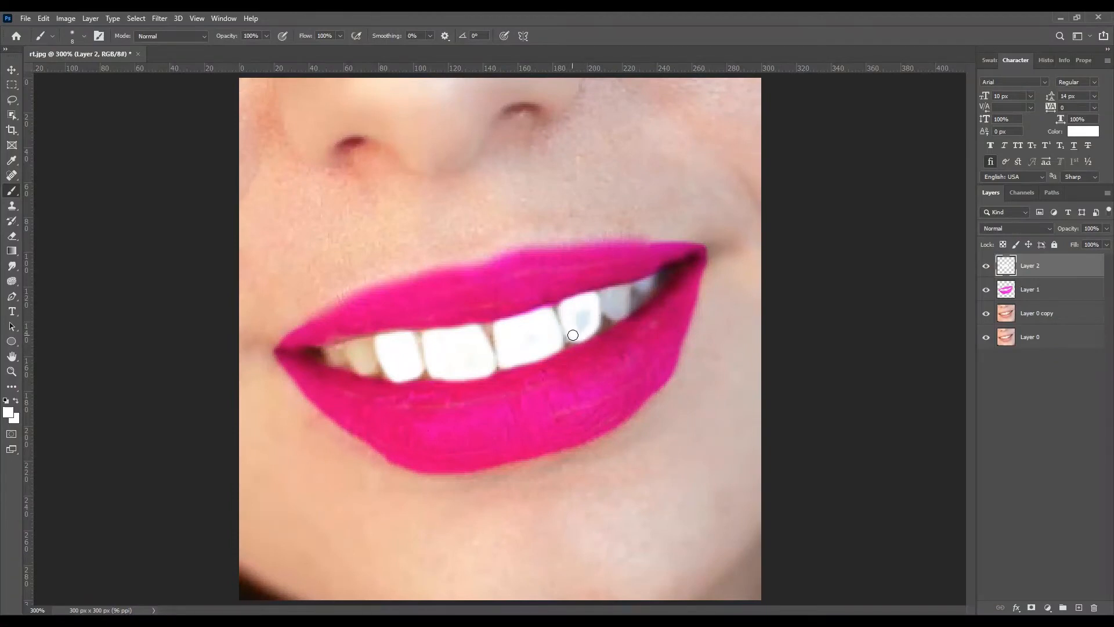
left_click_drag(577, 336, 585, 311)
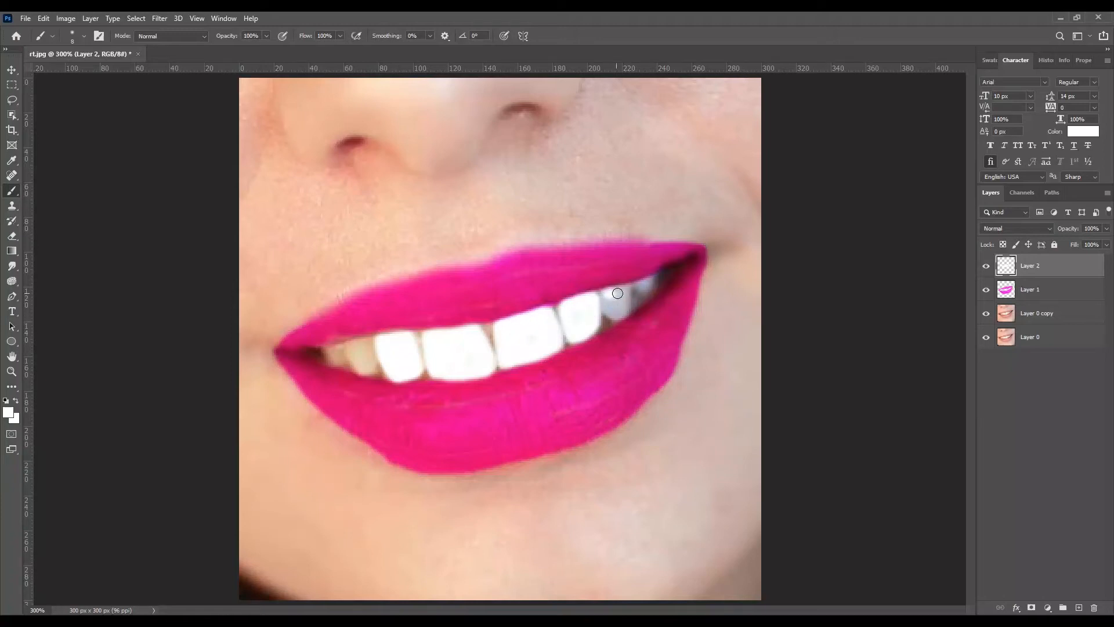
mouse_move(627, 306)
left_mouse_down()
mouse_move(618, 314)
mouse_move(608, 297)
mouse_move(619, 298)
mouse_move(615, 317)
left_mouse_up()
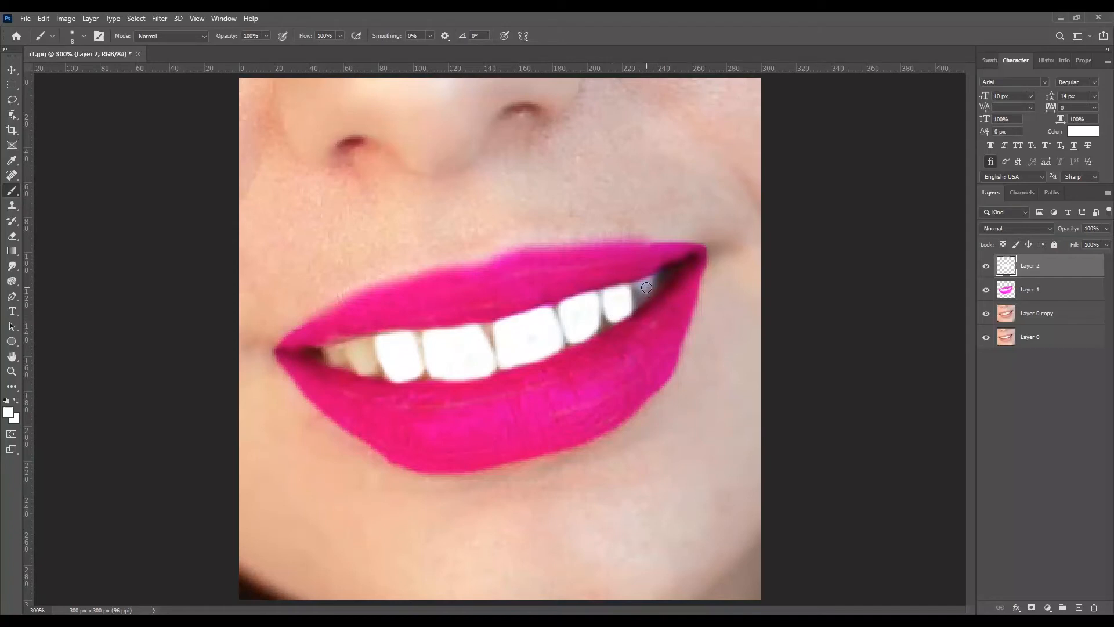
mouse_move(642, 287)
left_mouse_down()
mouse_move(653, 281)
mouse_move(650, 295)
mouse_move(654, 280)
left_mouse_up()
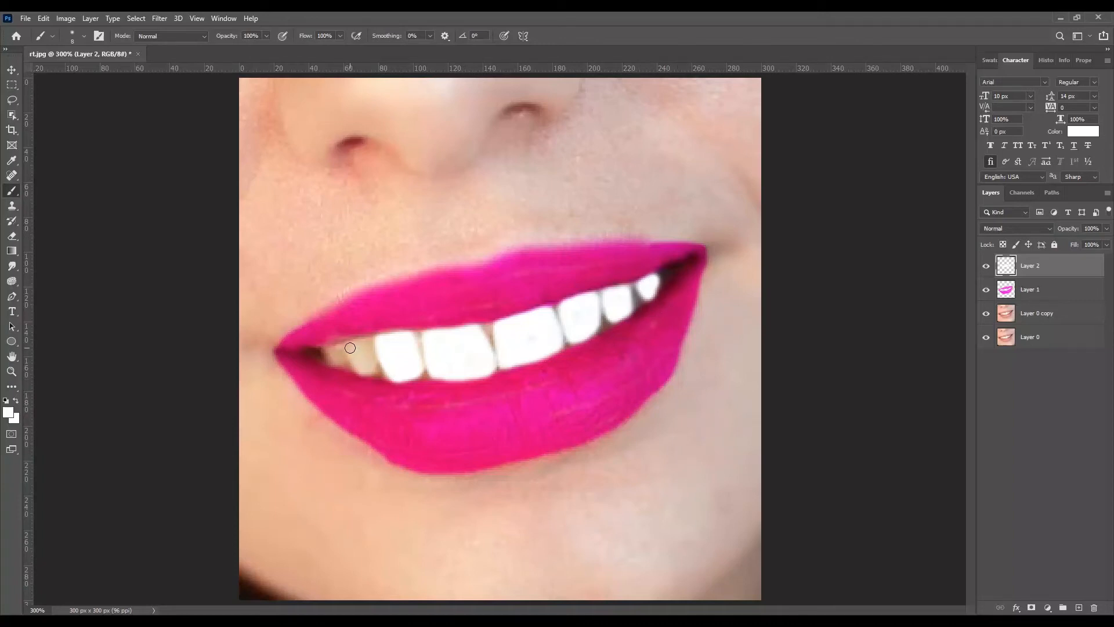
mouse_move(350, 347)
left_mouse_down()
mouse_move(363, 341)
mouse_move(373, 367)
mouse_move(363, 342)
mouse_move(351, 361)
mouse_move(365, 369)
mouse_move(360, 350)
mouse_move(371, 369)
left_mouse_up()
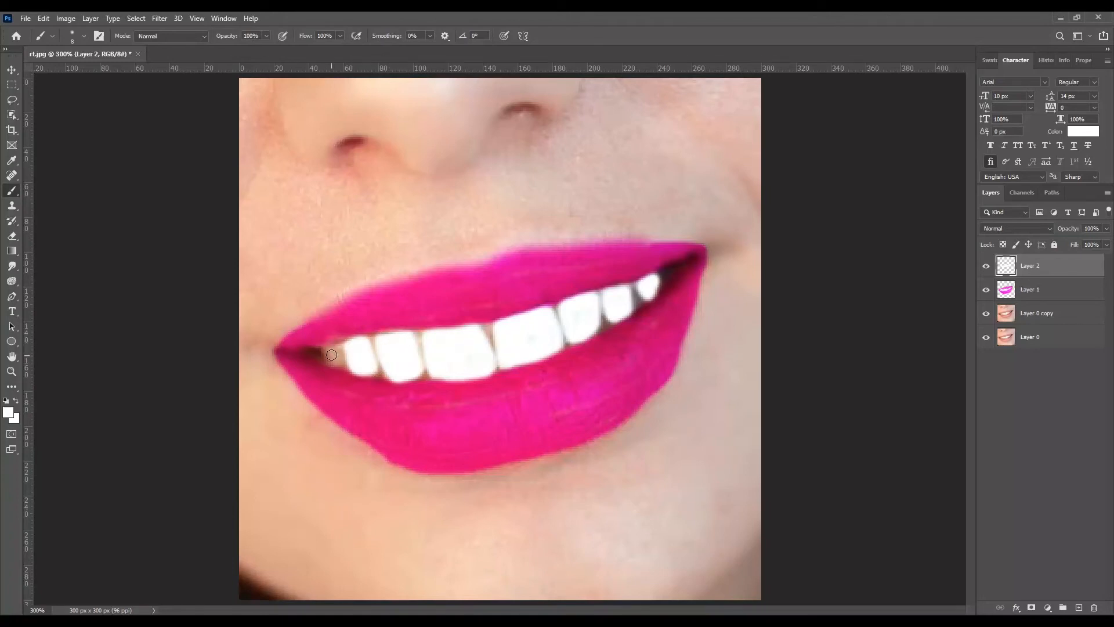
left_click_drag(331, 355, 339, 359)
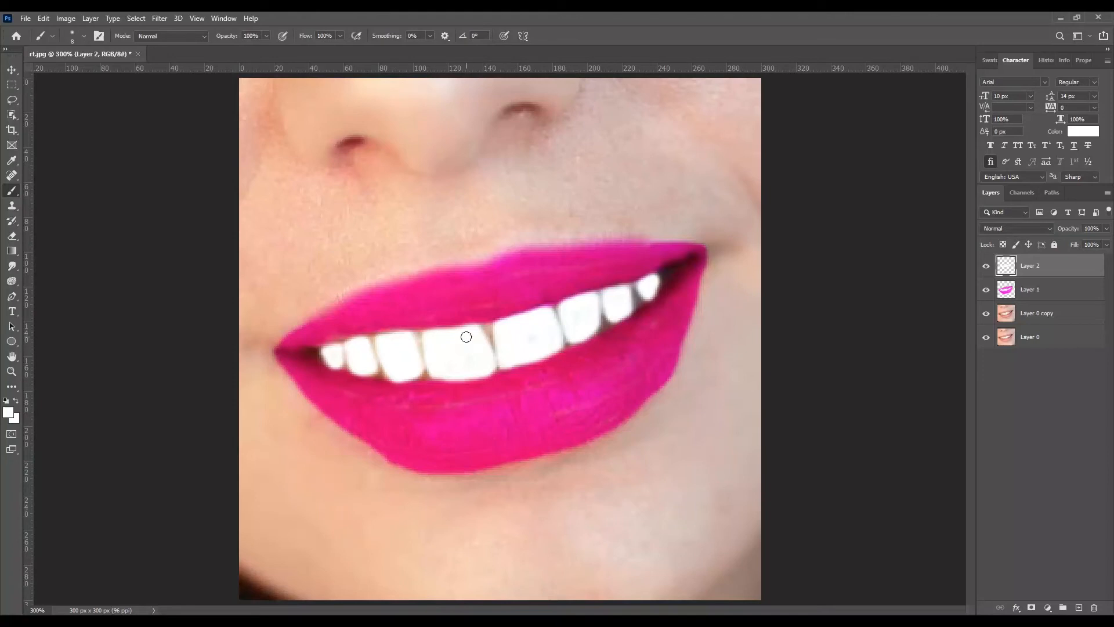
Step: Apply a midtone Color Balance adjustment to the painted lip layer, shifting its magenta–green balance
left_click(11, 71)
left_click(1059, 289)
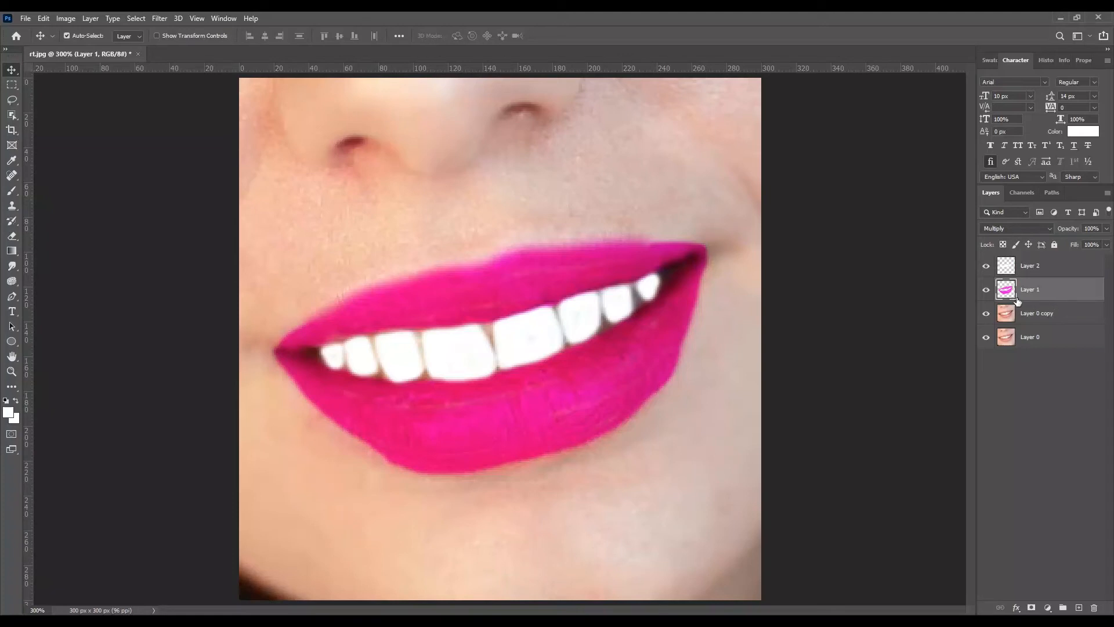
left_click(66, 18)
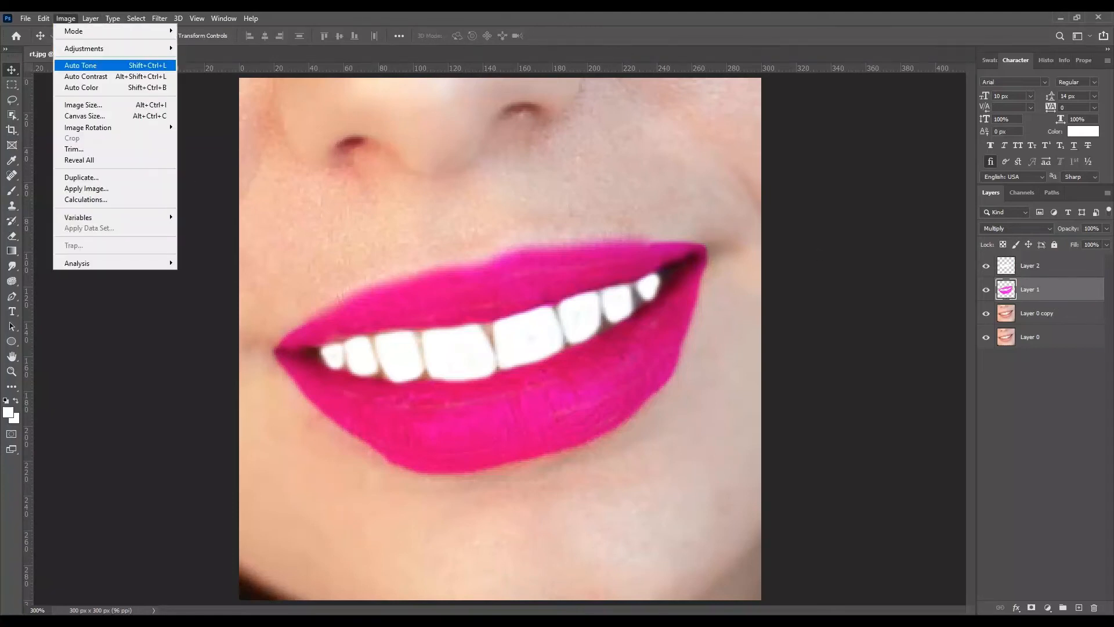
mouse_move(87, 48)
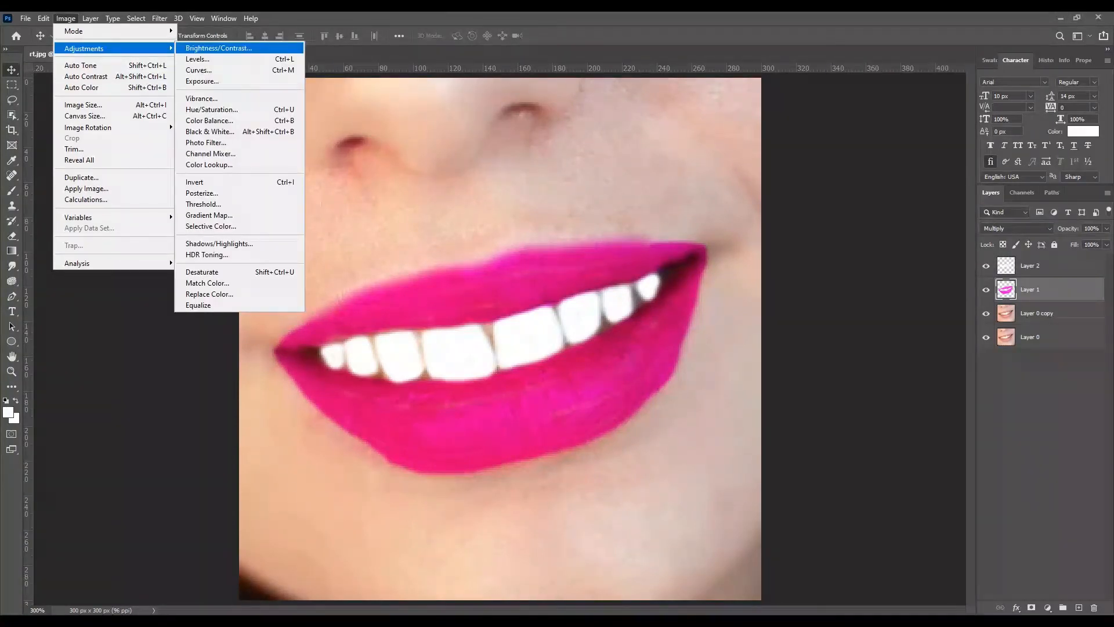
left_click(209, 120)
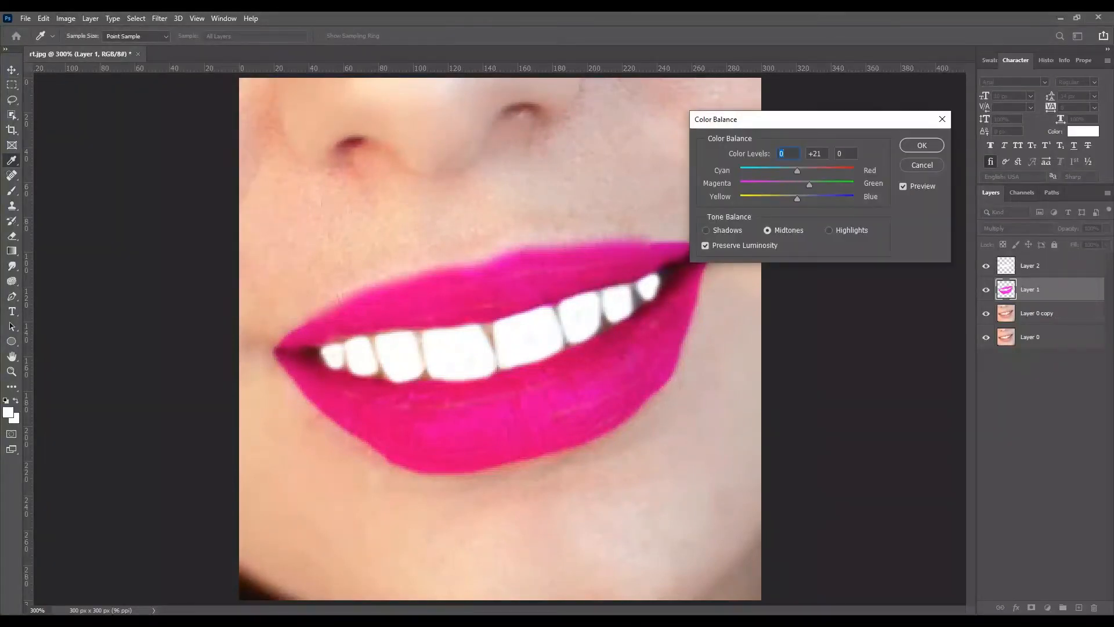
mouse_move(818, 185)
left_mouse_down()
mouse_move(825, 171)
mouse_move(820, 199)
left_mouse_up()
left_click_drag(806, 185, 807, 185)
left_click(921, 145)
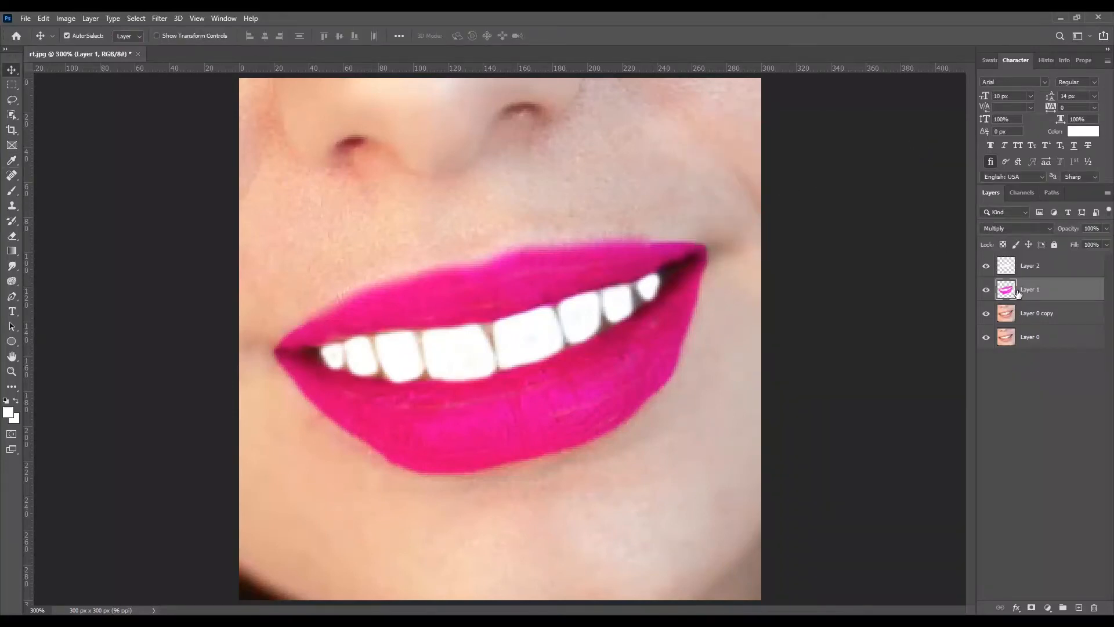
Step: Raise the contrast of the painted lip layer with a Brightness/Contrast adjustment
left_click(67, 18)
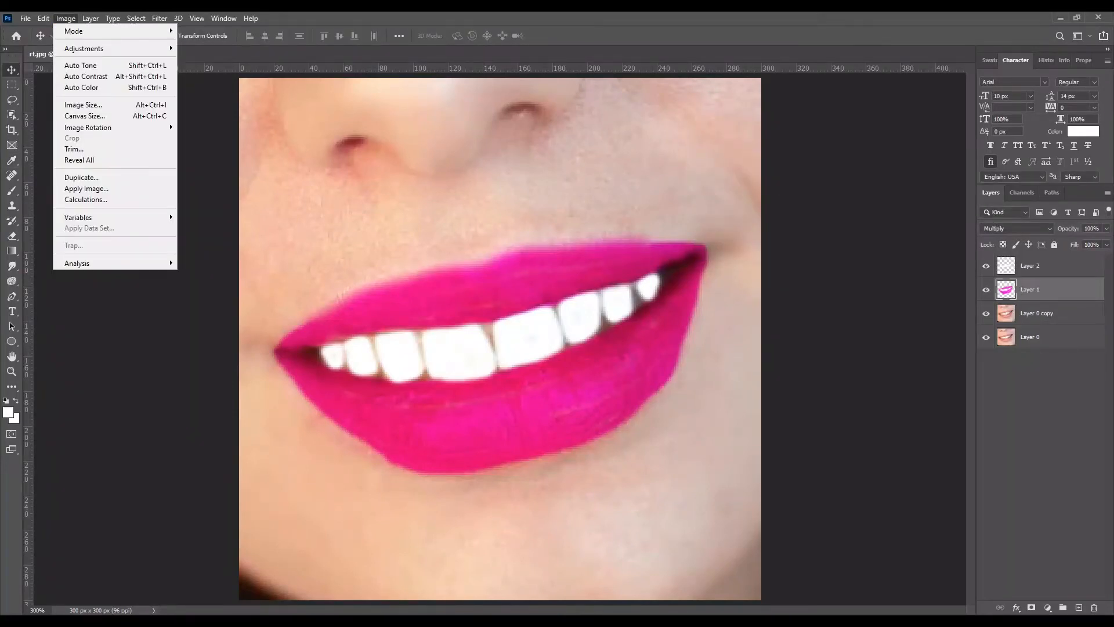
mouse_move(87, 48)
left_click(219, 48)
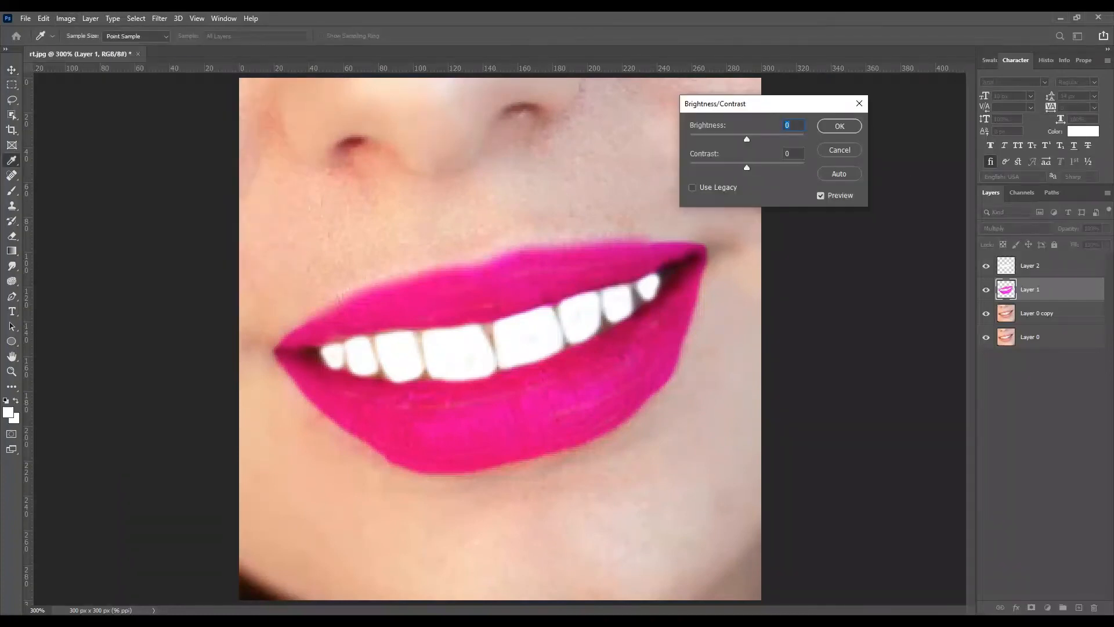
left_click_drag(746, 167, 778, 167)
key("Tab")
key("Return")
key("v")
Step: Merge Layer 2, Layer 1 and Layer 0 copy into one layer, keeping Layer 0 separate
left_click(1007, 265)
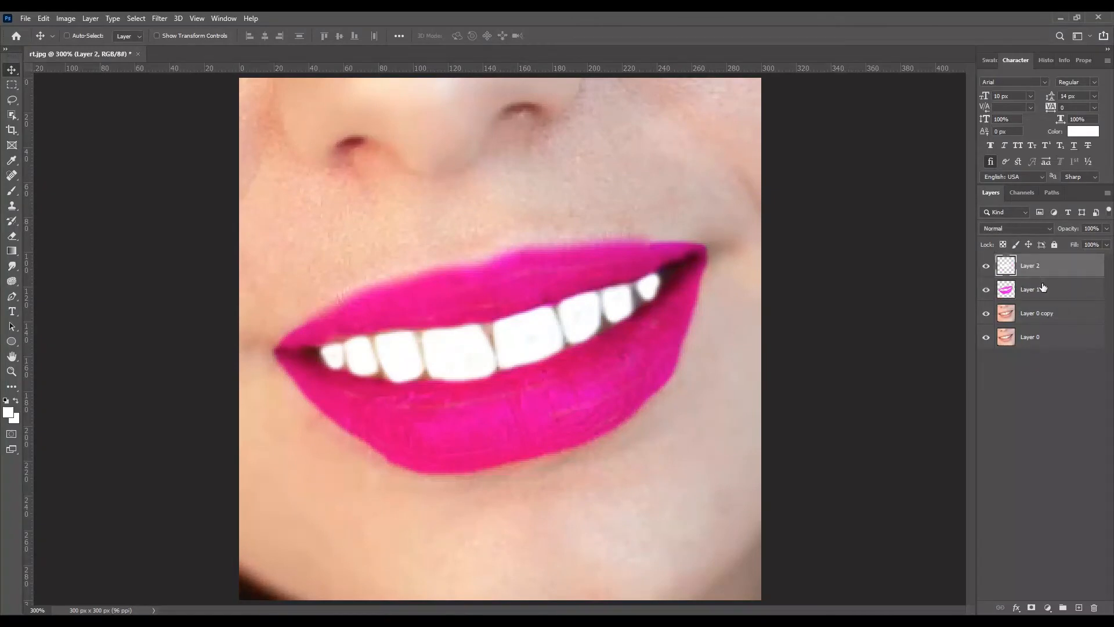
left_click(1044, 290, "shift")
left_click(1054, 312, "shift")
right_click(1053, 313)
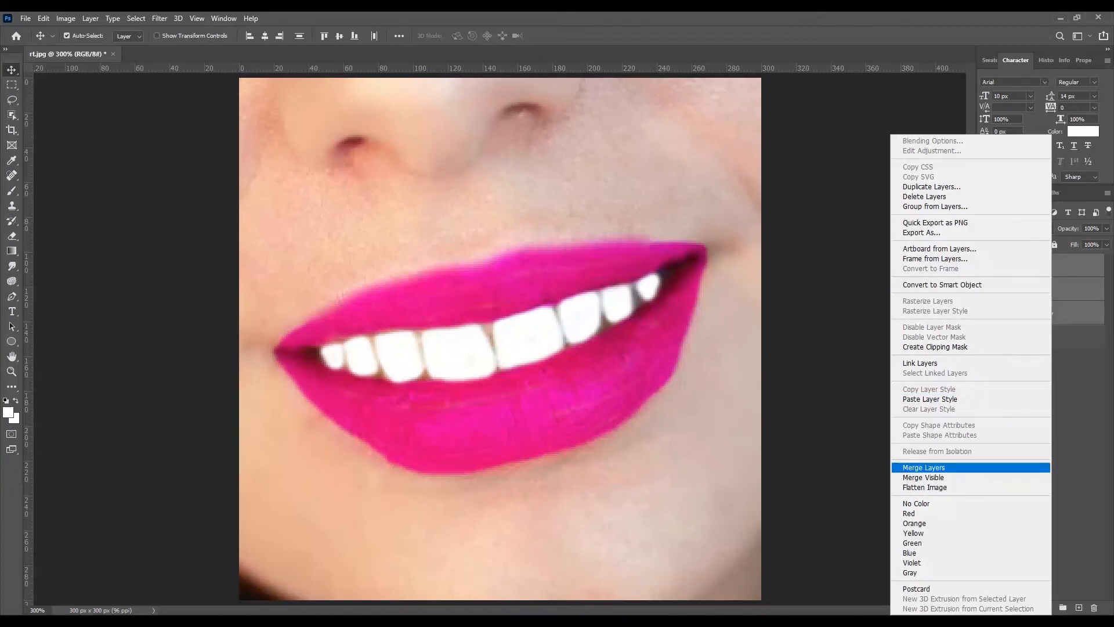
left_click(924, 467)
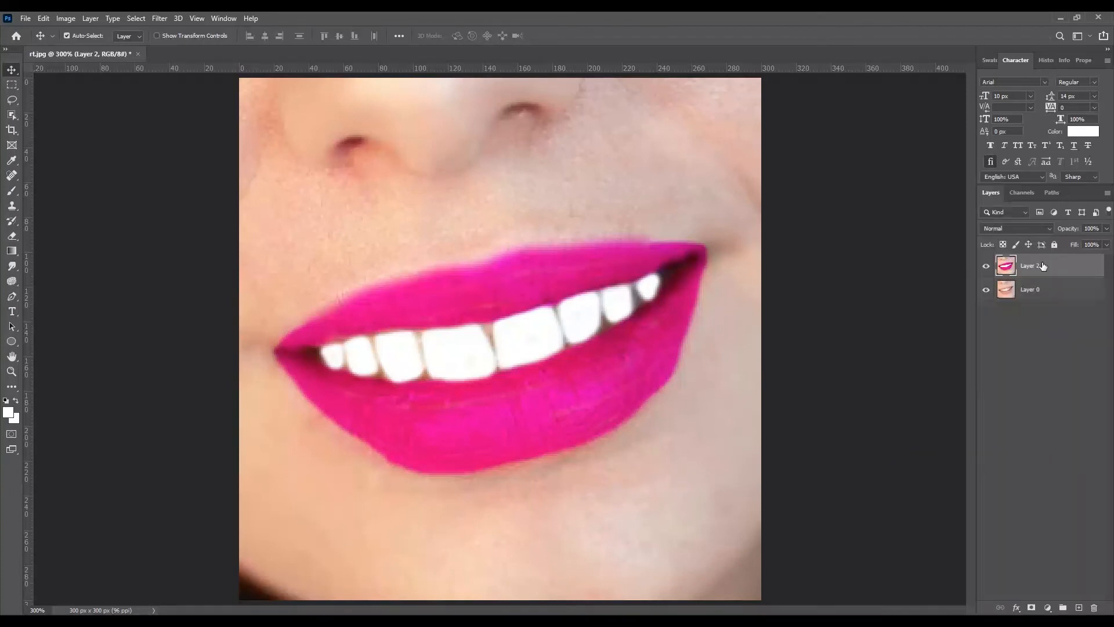
Step: Compare the retouched smile with the original photo at 100% by hiding and showing the merged layer
key("ctrl+minus")
key("ctrl+minus")
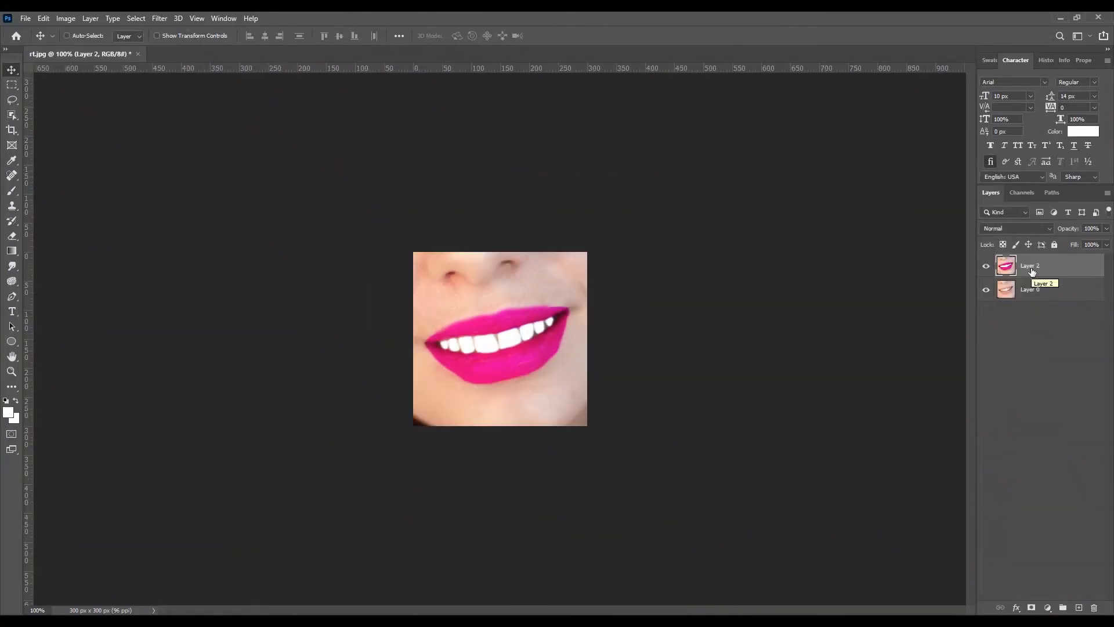
left_click(987, 269)
left_click(987, 268)
left_click(987, 269)
left_click(987, 269)
left_click(987, 268)
left_click(987, 269)
Step: Create a new white document 1280 pixels wide and 720 pixels high
left_click(25, 17)
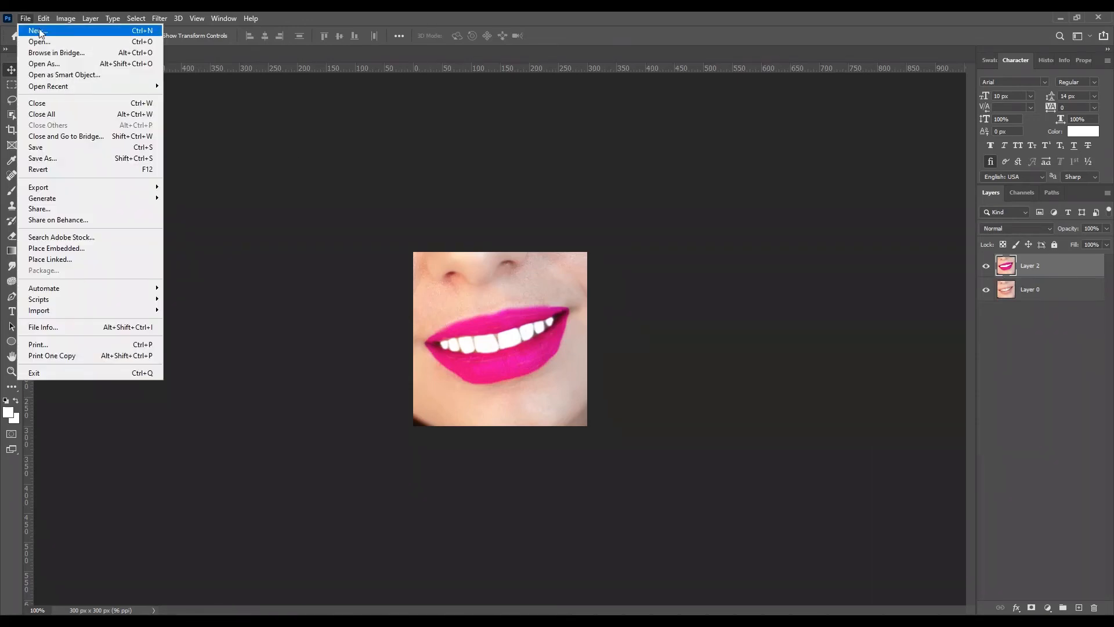
left_click(29, 30)
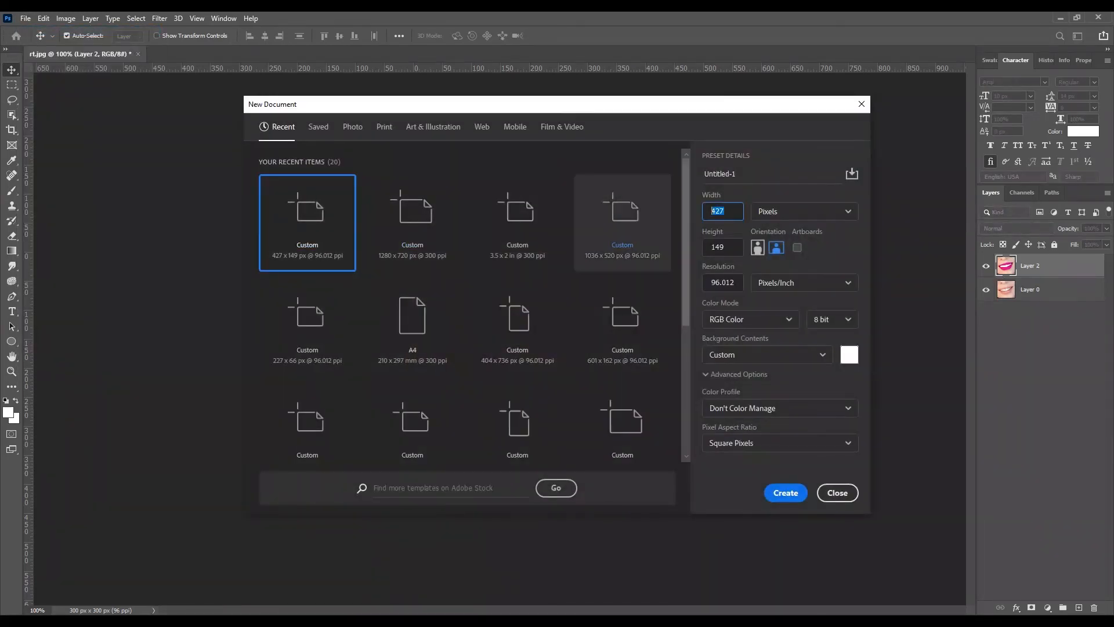
type("1280")
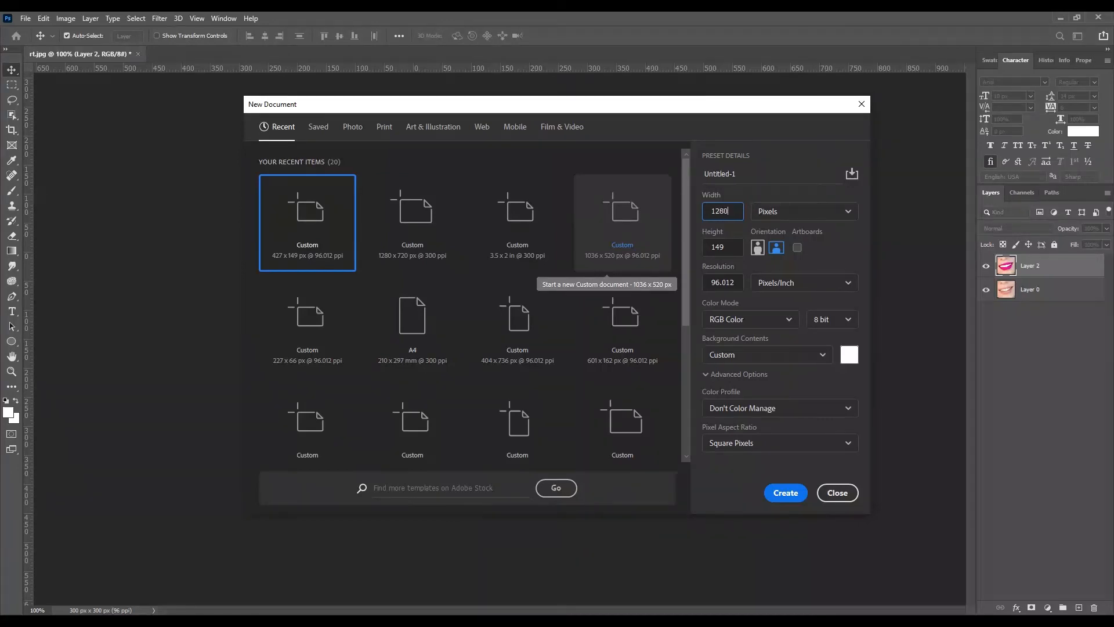
key("Tab")
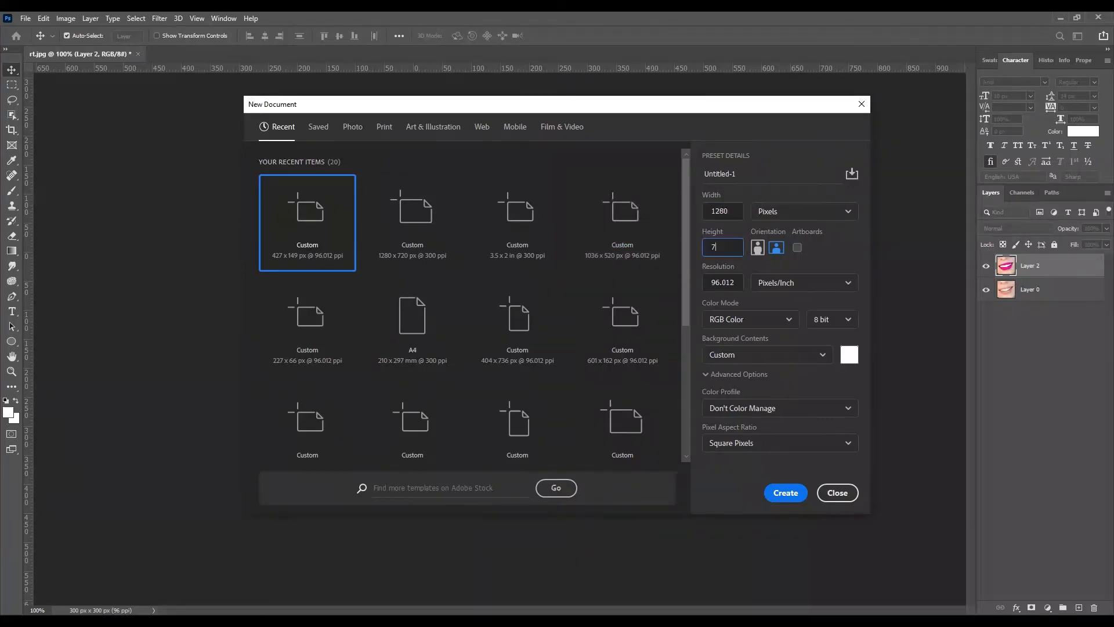
key("Return")
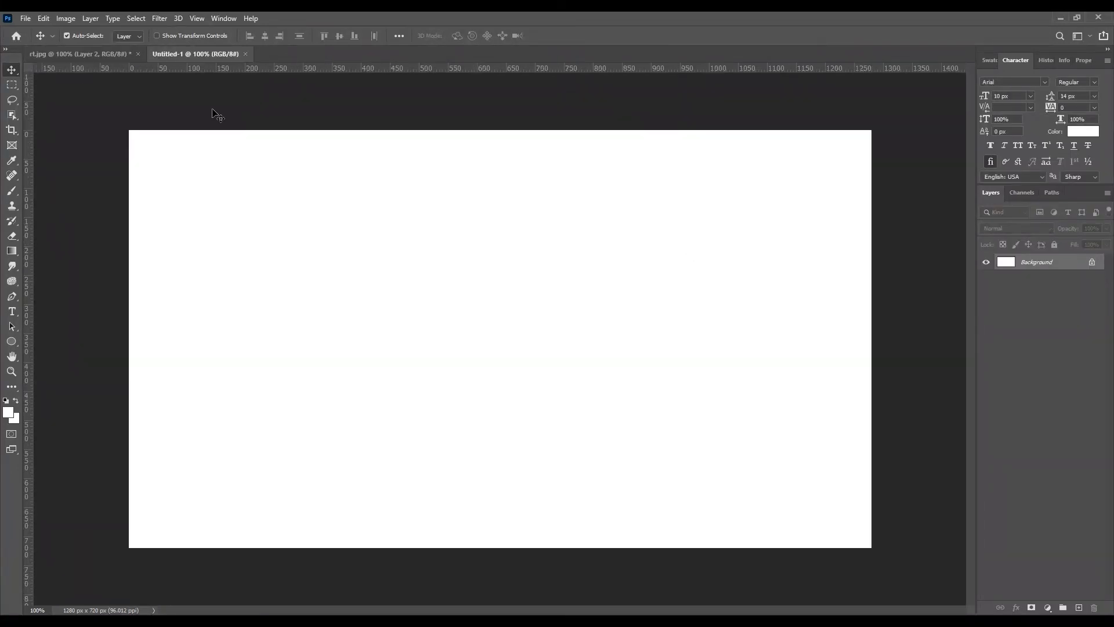
Step: Copy the original photo layer from rt.jpg to the new canvas's upper-left corner and scale it to the full canvas height
left_click_drag(45, 54, 149, 345)
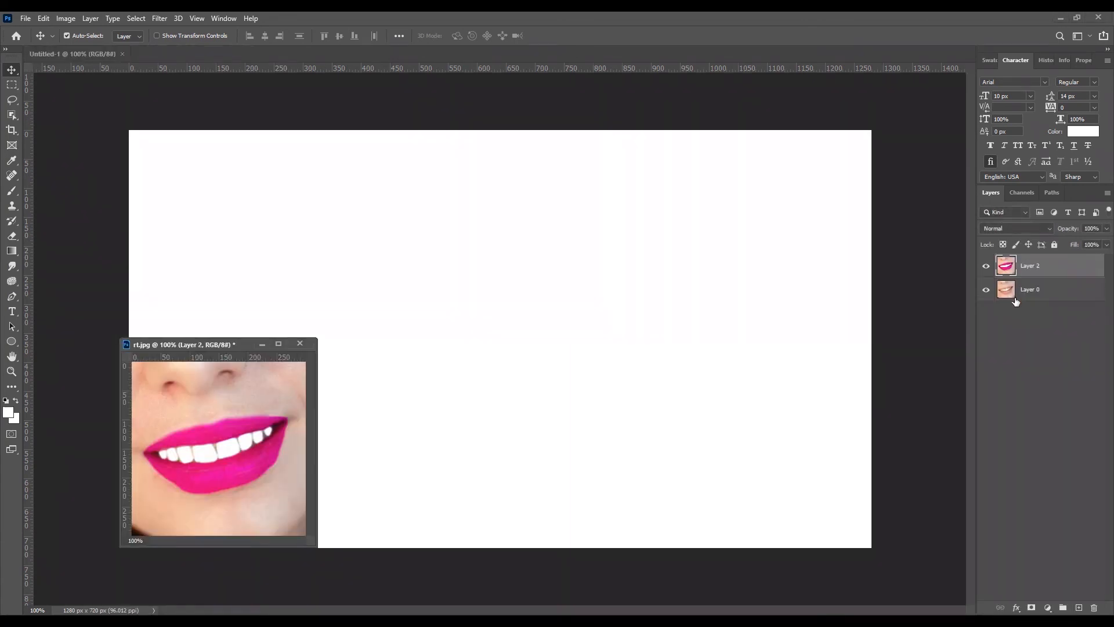
left_click_drag(1015, 302, 215, 219)
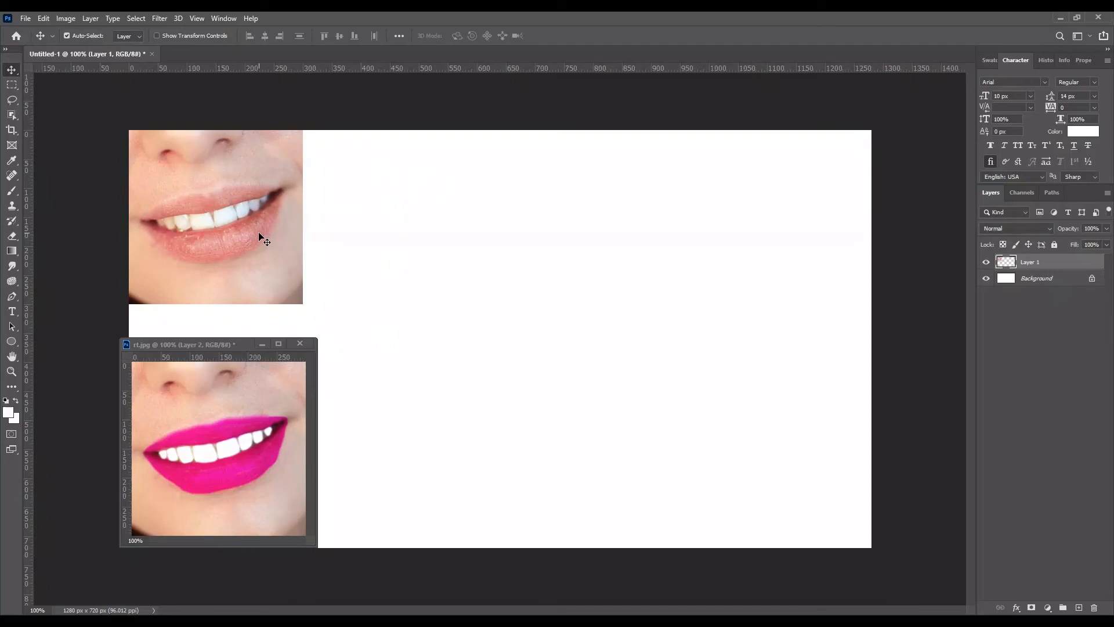
key("ctrl+t")
left_click_drag(298, 303, 533, 559)
key("Return")
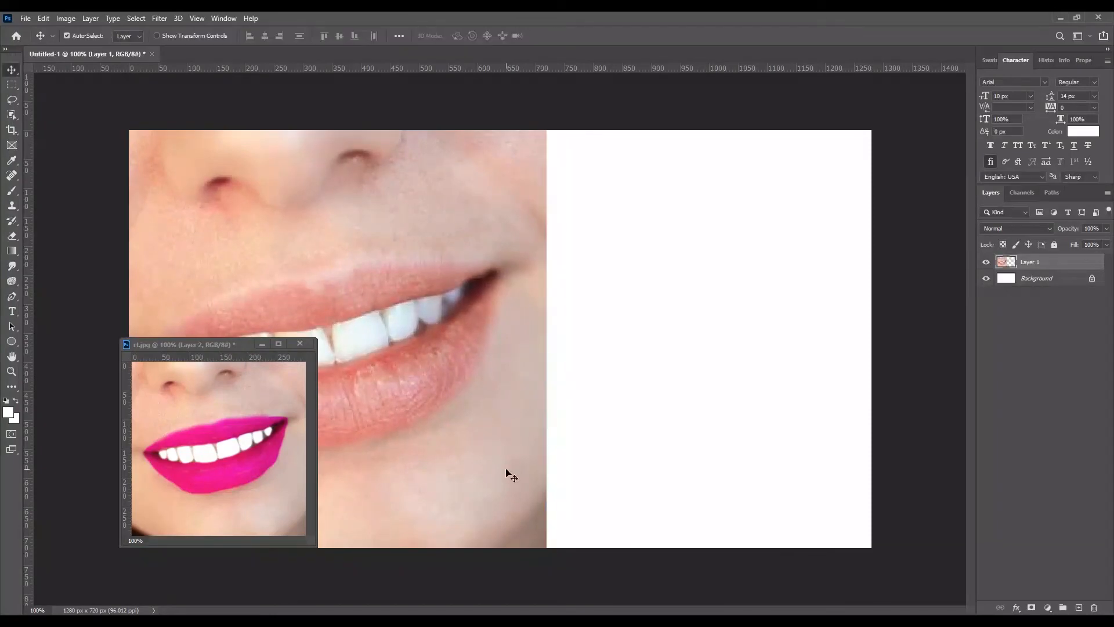
Step: Copy the retouched layer from rt.jpg beside the original photo and scale it up to about 245%
left_click(197, 344)
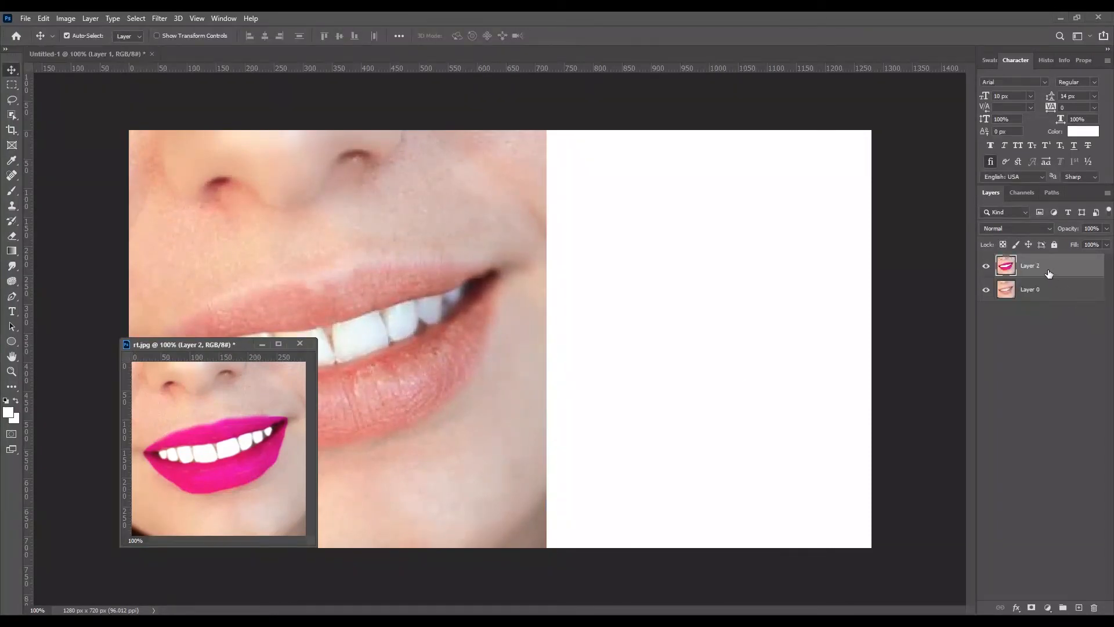
left_click_drag(1049, 273, 597, 197)
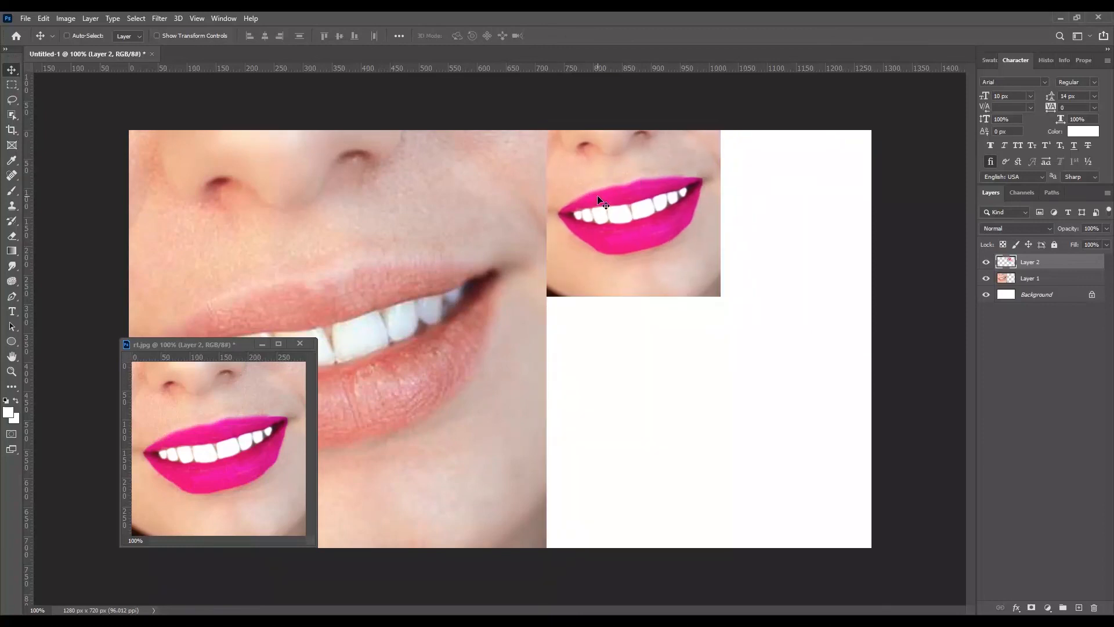
key("ctrl+t")
left_click_drag(718, 294, 908, 603)
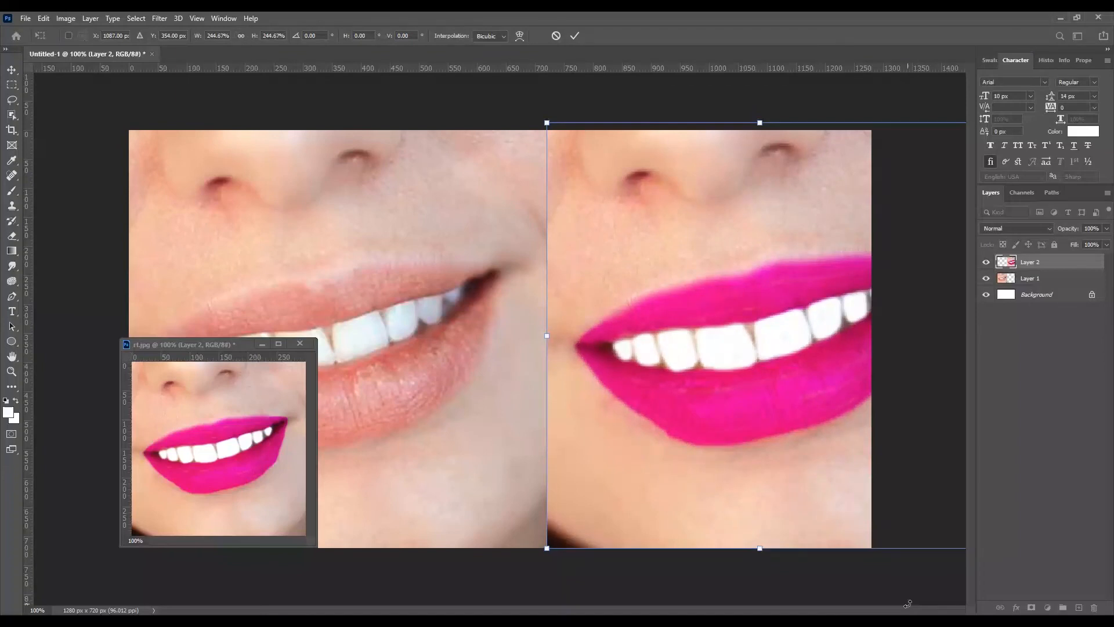
key("Return")
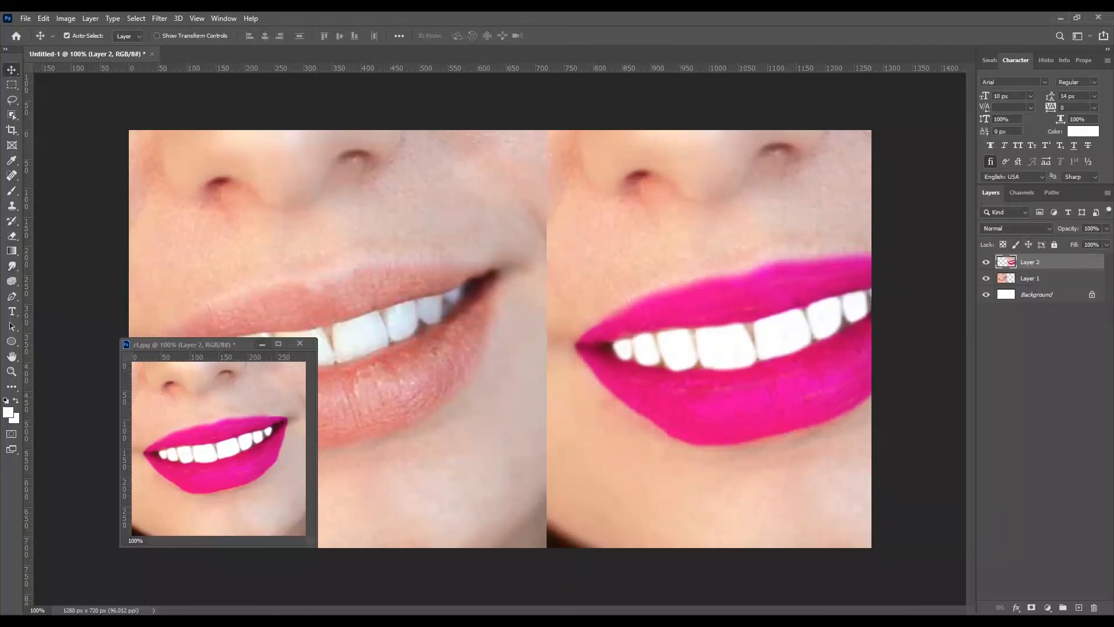
Step: Minimise the floating rt.jpg window and shift the original photo left until its lip corner nearly meets the canvas edge
left_click(262, 343)
left_click(528, 363)
left_click(387, 343)
key("shift+Left")
key("shift+Left")
key("shift+Left")
key("shift+Left")
key("shift+Left")
key("shift+Left")
key("shift+Left")
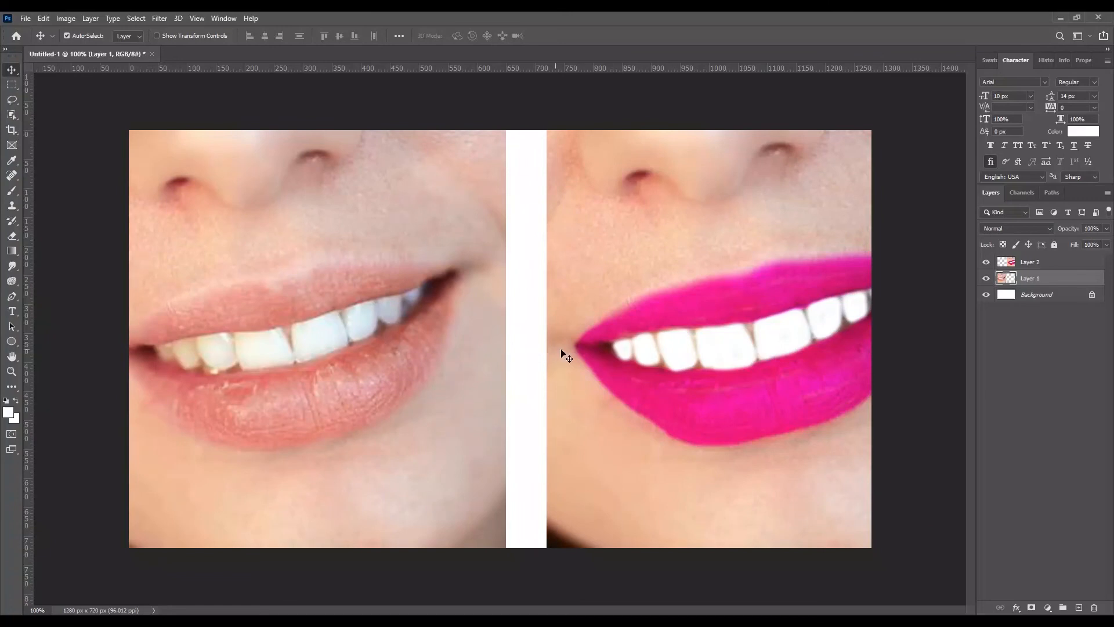
Step: Shift the retouched photo left until it meets the original photo's right edge
left_click(593, 347)
key("shift+Left")
key("shift+Left")
key("shift+Left")
key("shift+Left")
key("shift+Left")
key("shift+Left")
key("shift+Left")
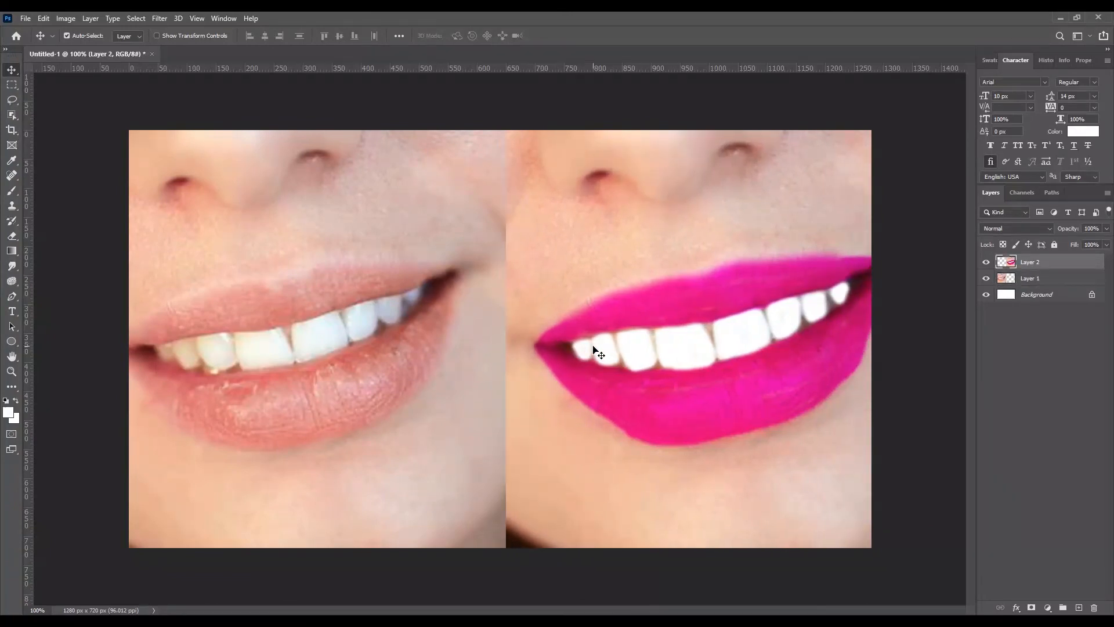
Step: Scale the retouched photo down to about 87% so its full width fits beside the original
key("ctrl+t")
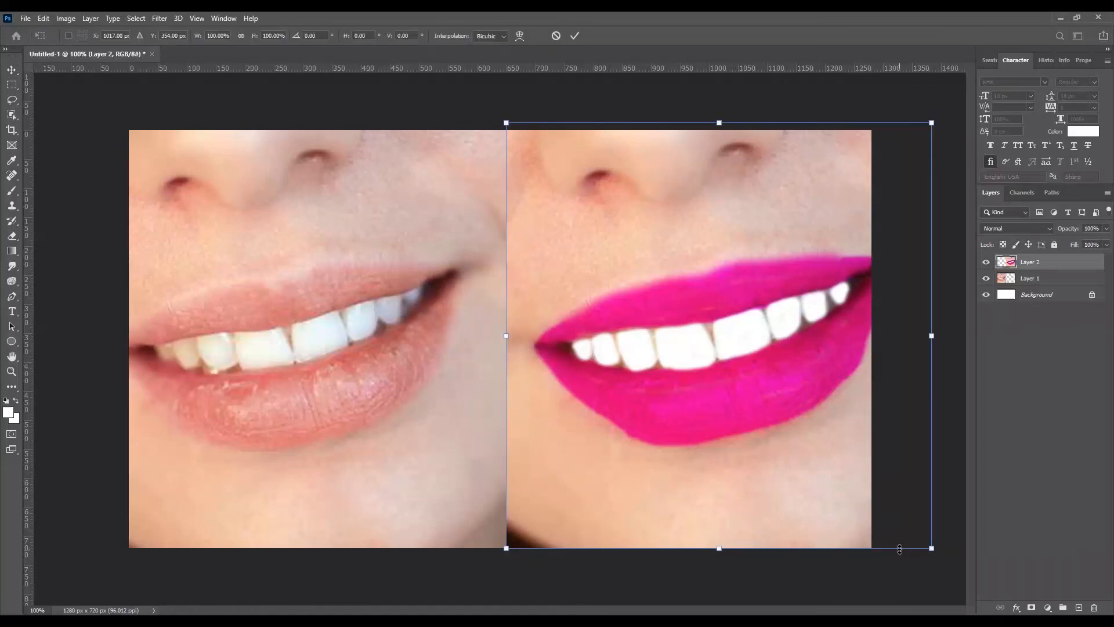
left_click_drag(931, 547, 813, 554)
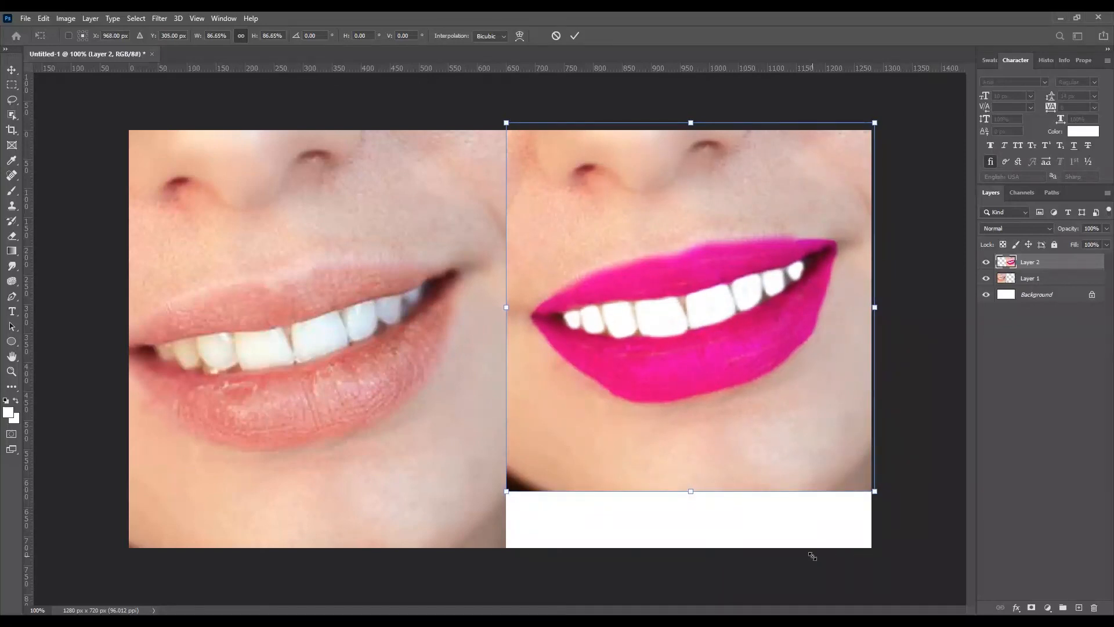
key("Return")
Step: Scale the original photo to about 91% and align it between the canvas's left edge and the retouched photo, with matching lower edges
left_click(449, 423)
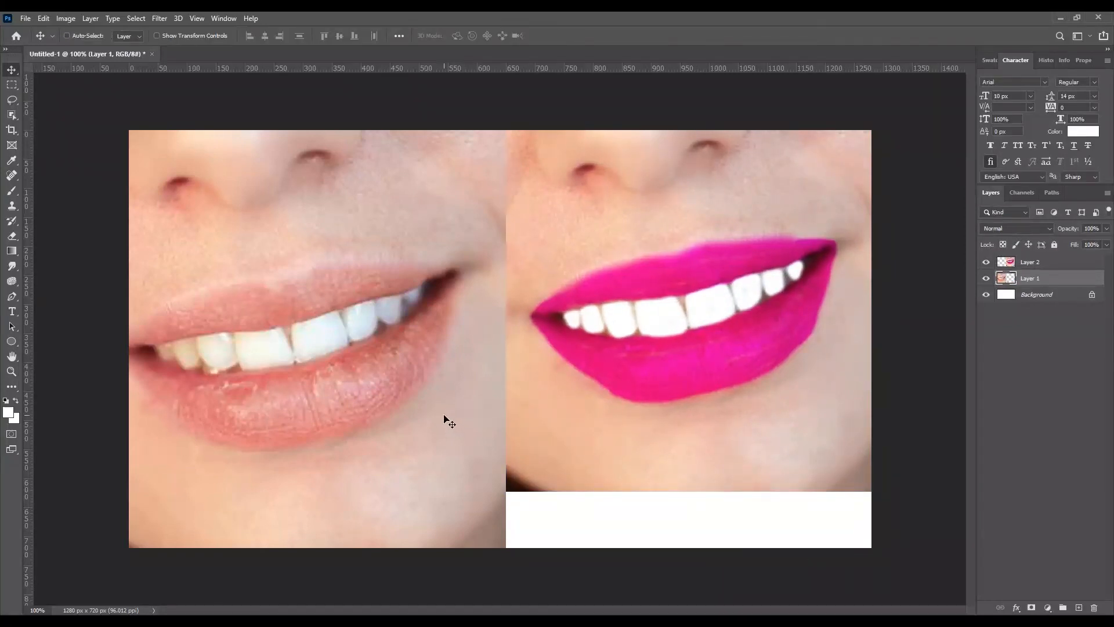
key("ctrl+t")
left_click_drag(505, 547, 448, 502)
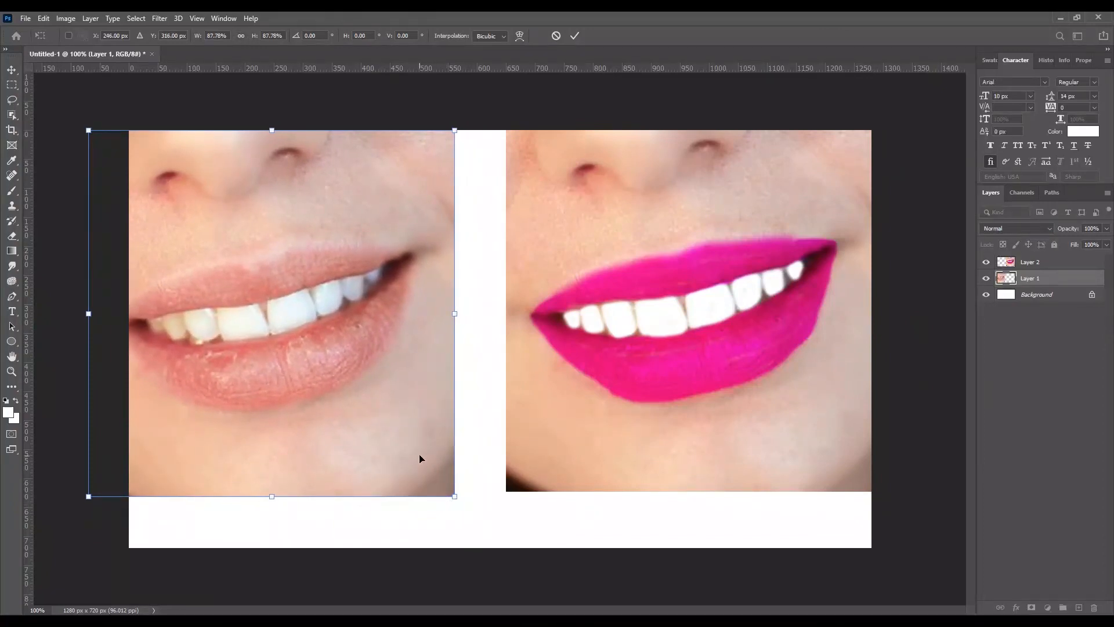
left_click_drag(420, 458, 467, 452)
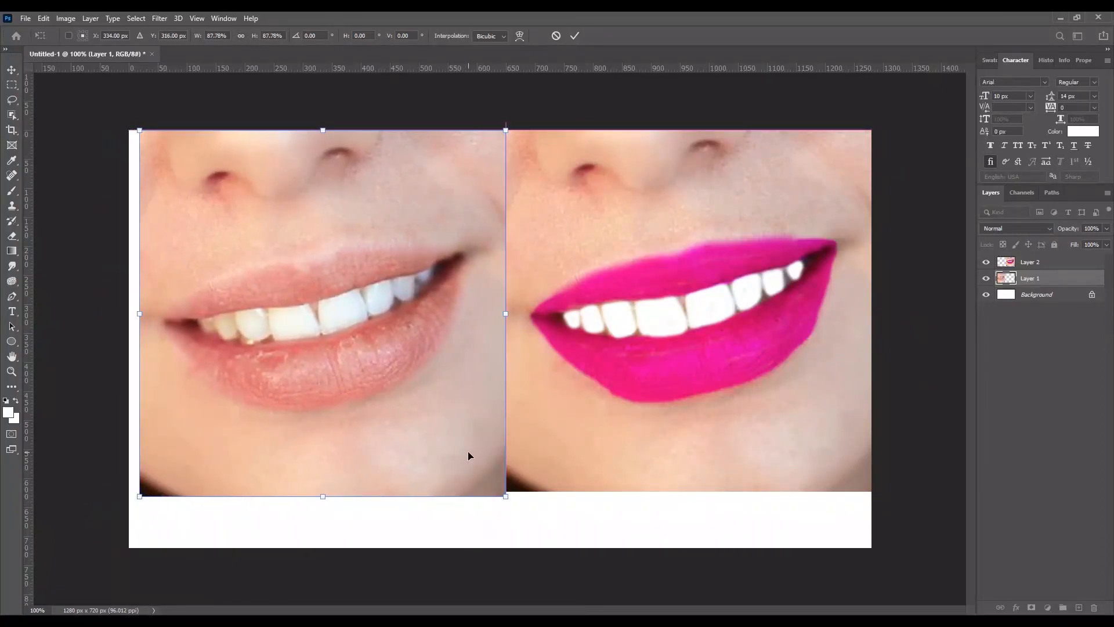
left_click_drag(139, 130, 128, 119)
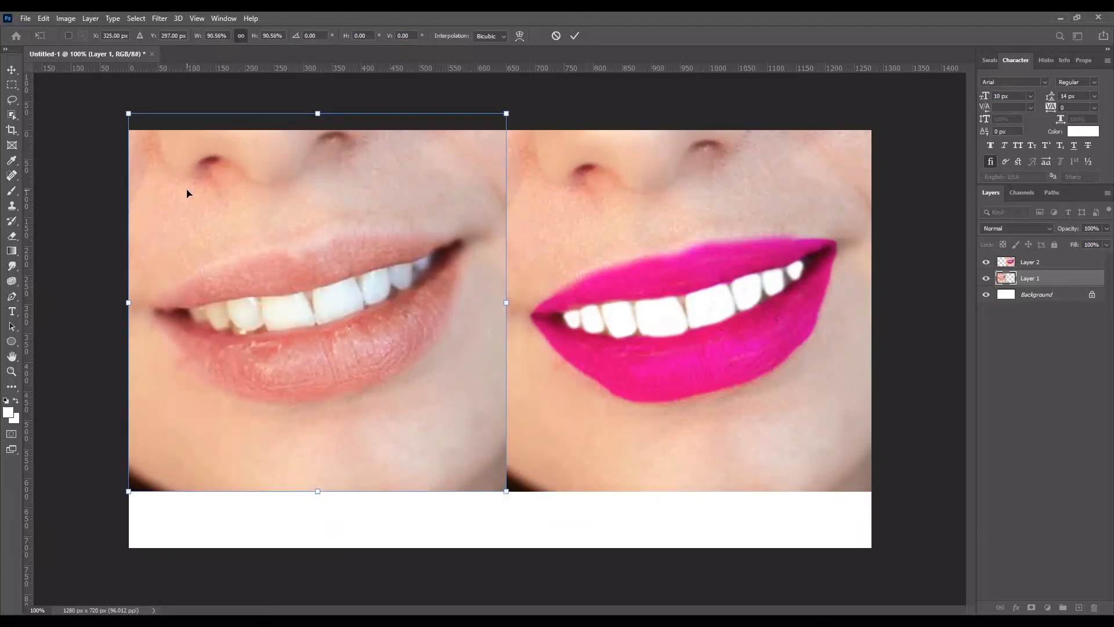
key("Return")
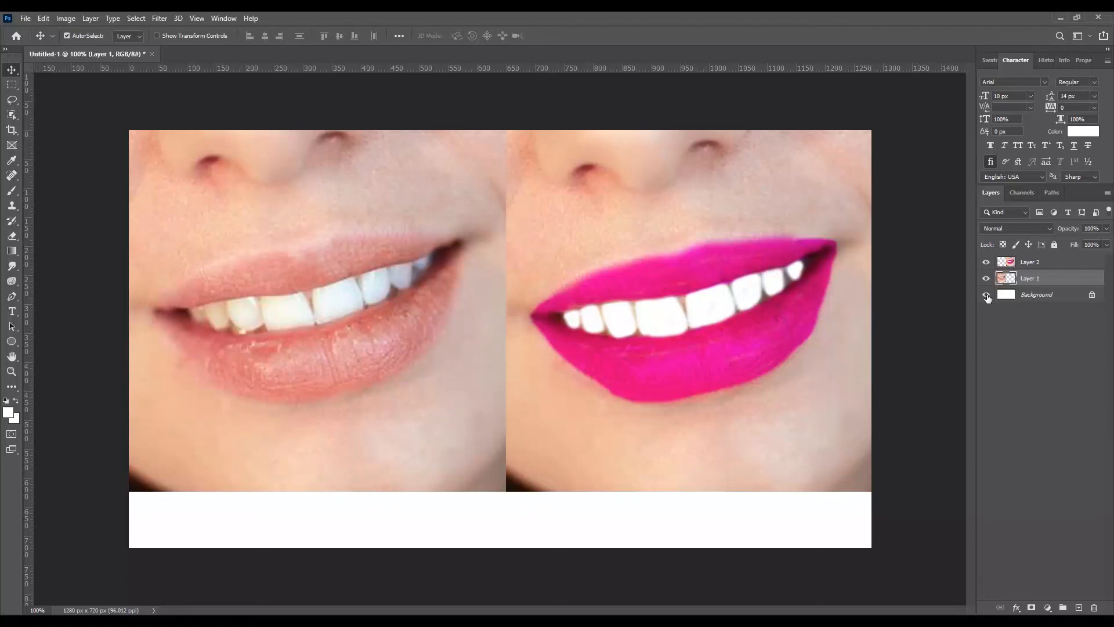
Step: Hide the white Background layer and trim the transparent strip below the two photos
left_click(986, 296)
left_click(65, 18)
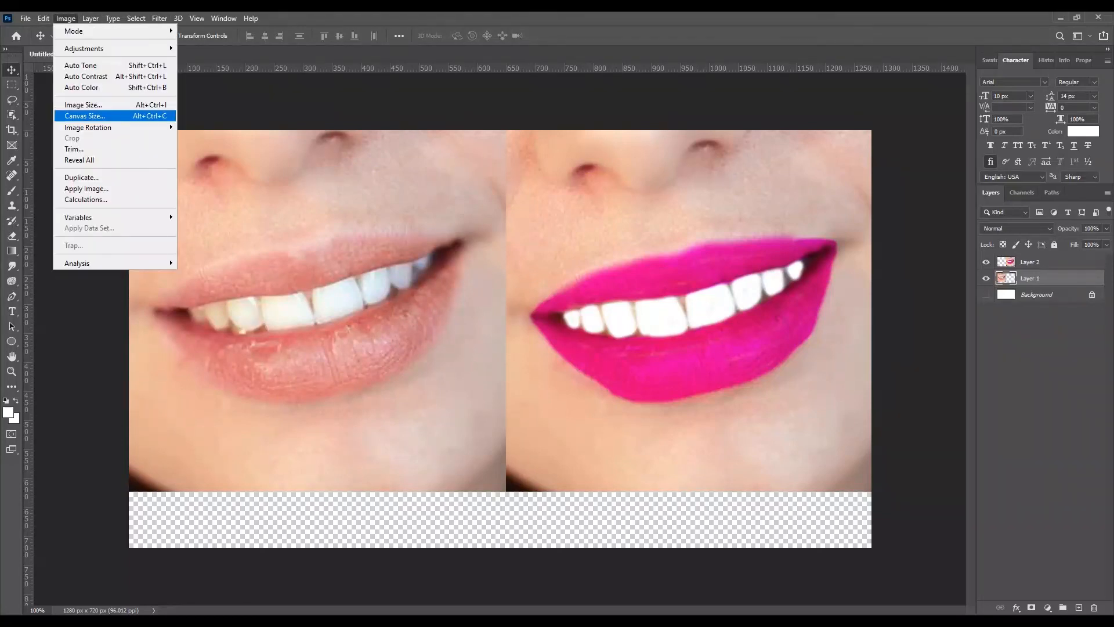
left_click(81, 150)
left_click(603, 182)
key("v")
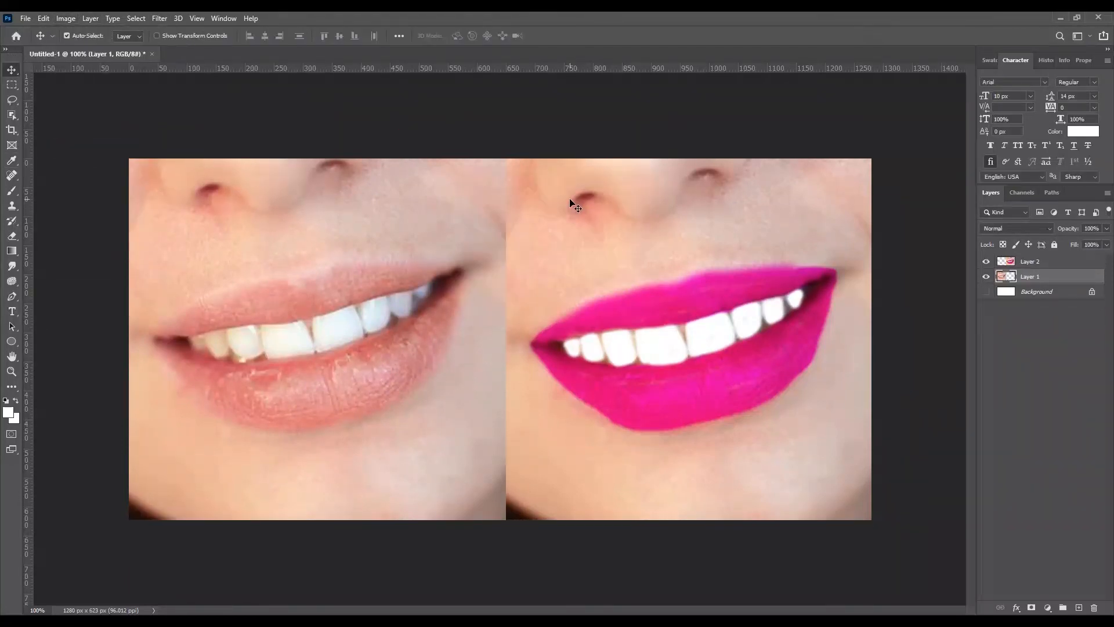
key("ctrl+minus")
key("ctrl+minus")
key("ctrl+minus")
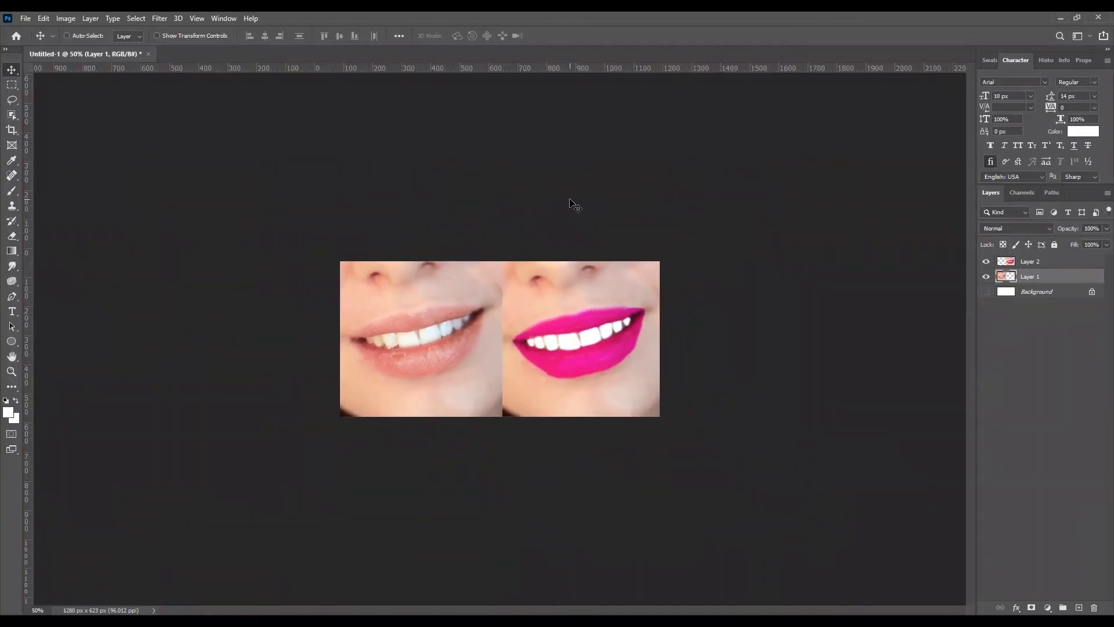
key("ctrl+minus")
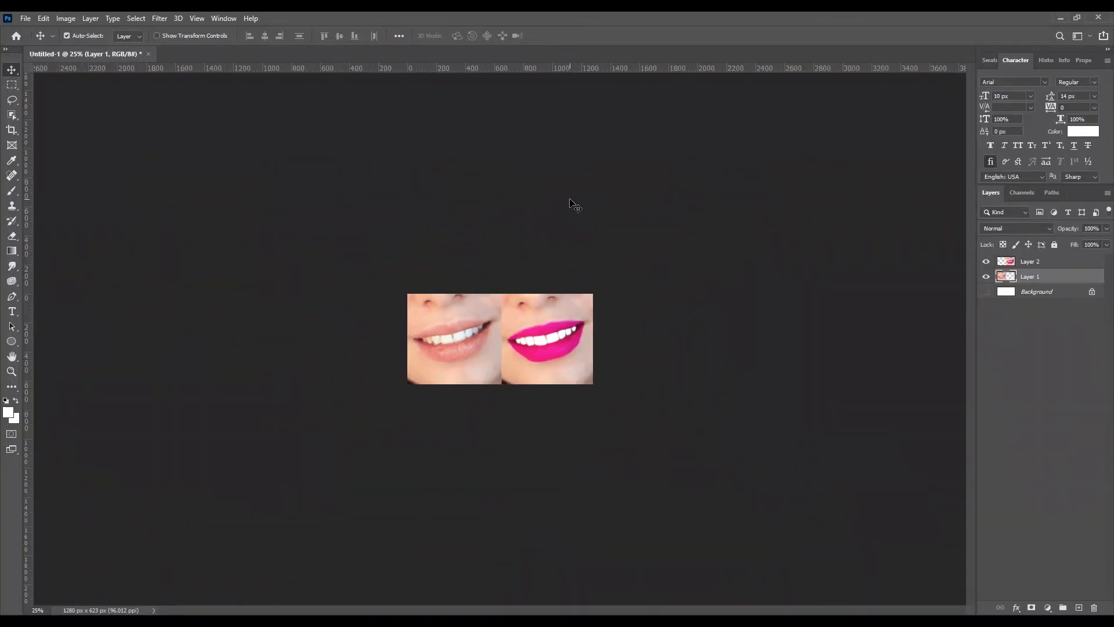